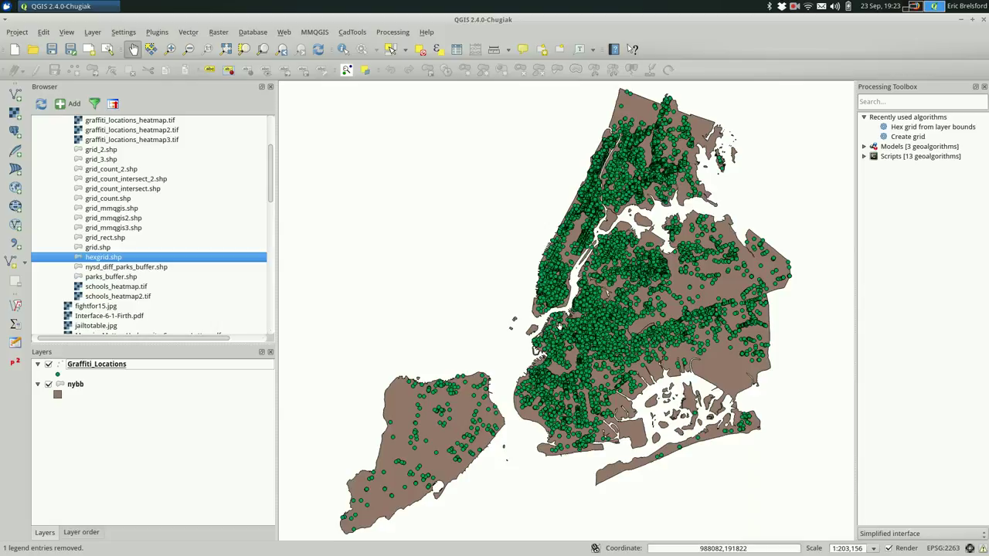
Browse the MMQGIS plugin tools and the Processing menu options.
click(314, 34)
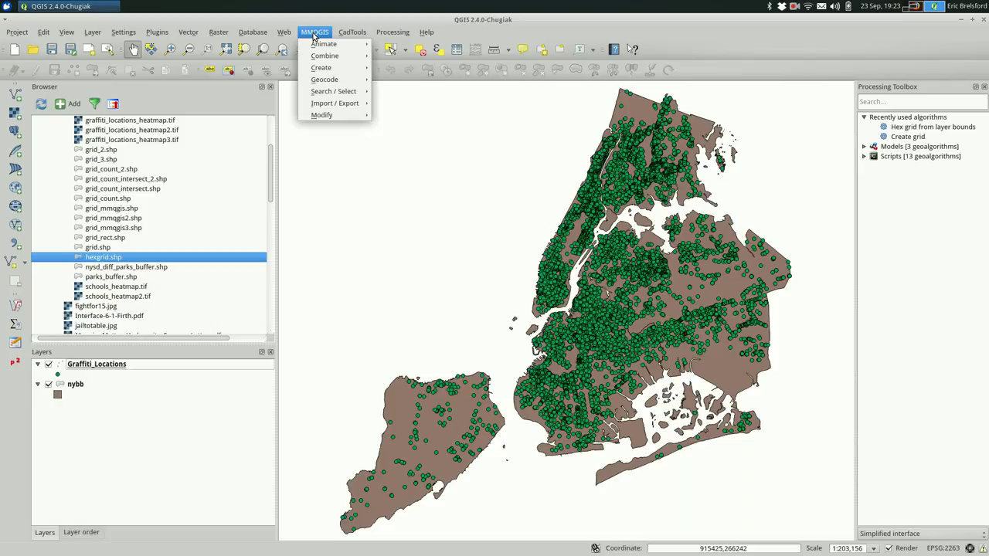
mouse_move(323, 79)
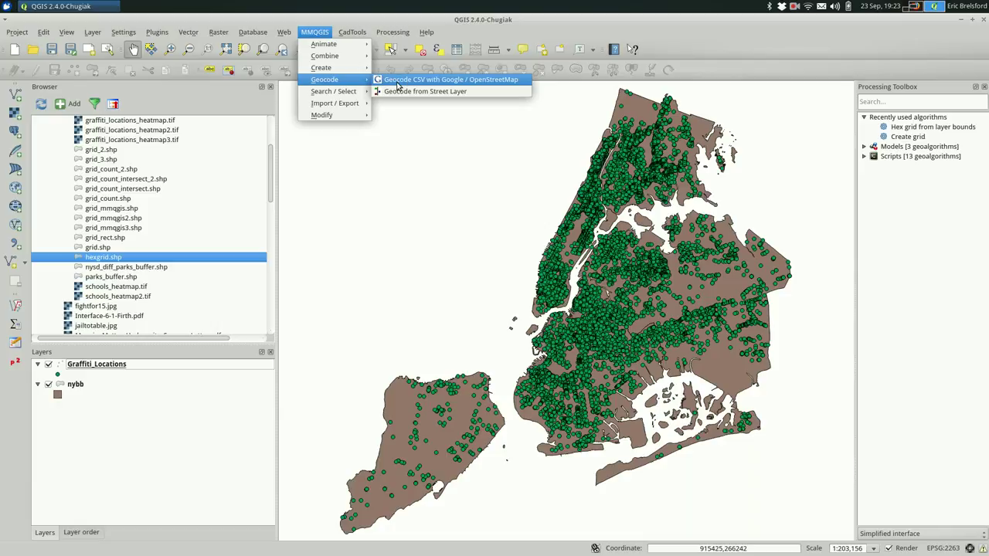
mouse_move(350, 68)
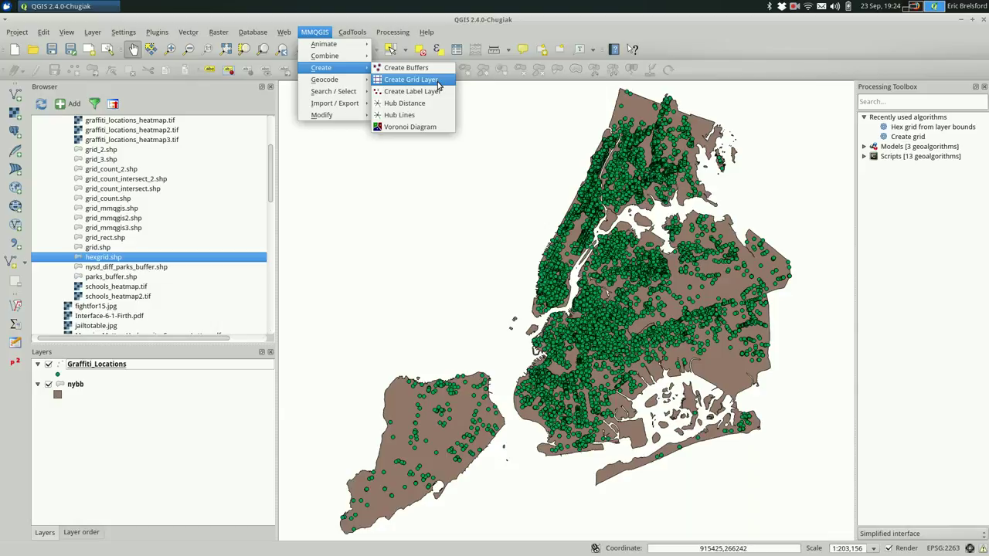
click(371, 25)
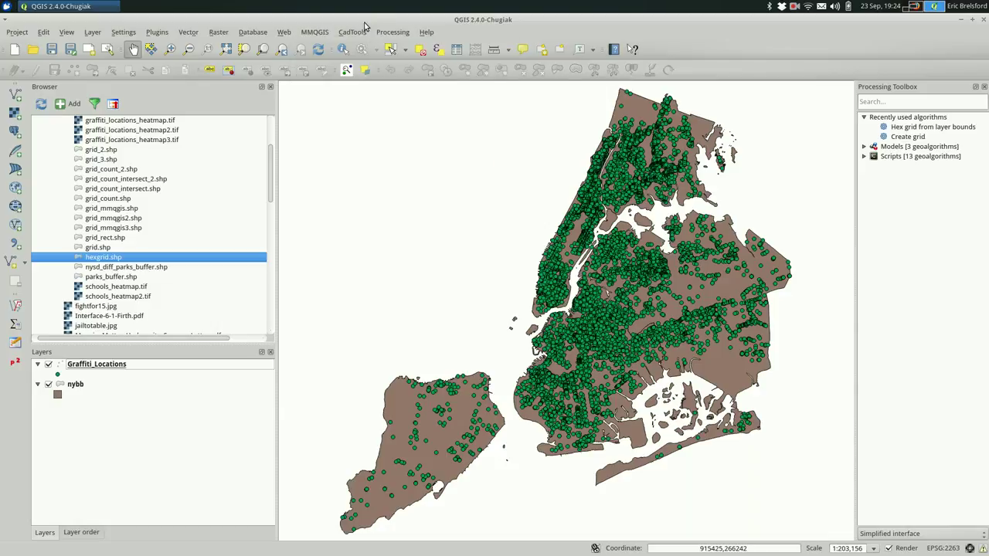
click(392, 32)
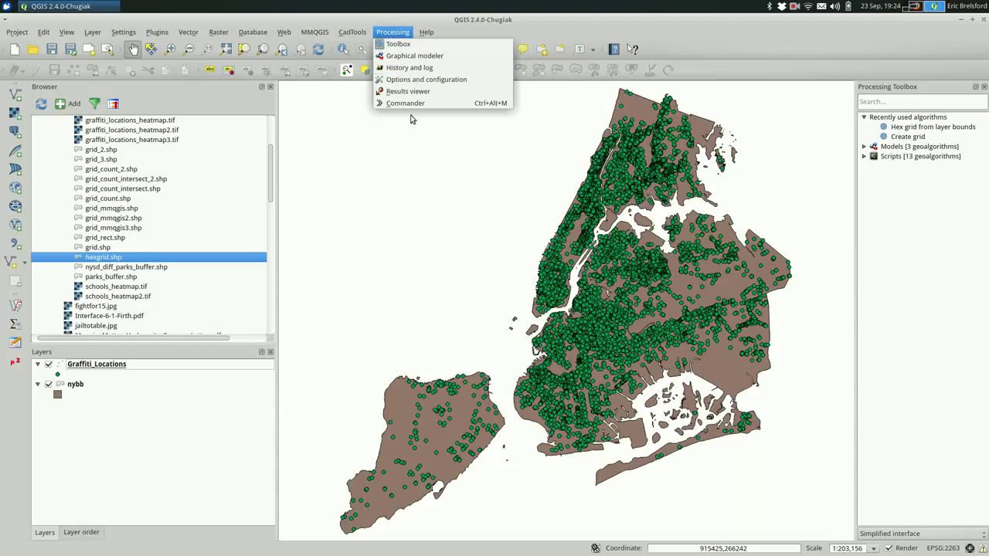
click(397, 33)
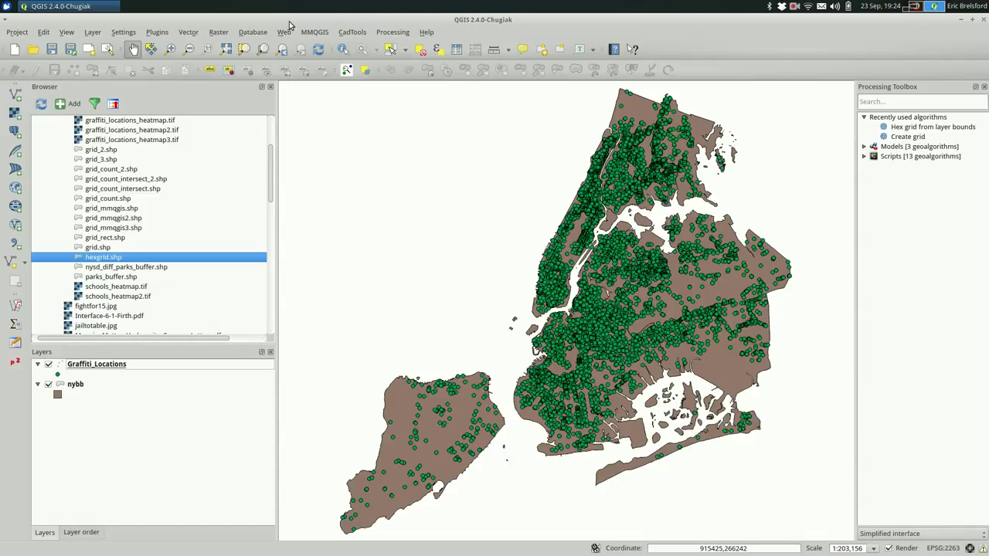
Check the Processing plugin's details and status in the plugin manager.
click(160, 35)
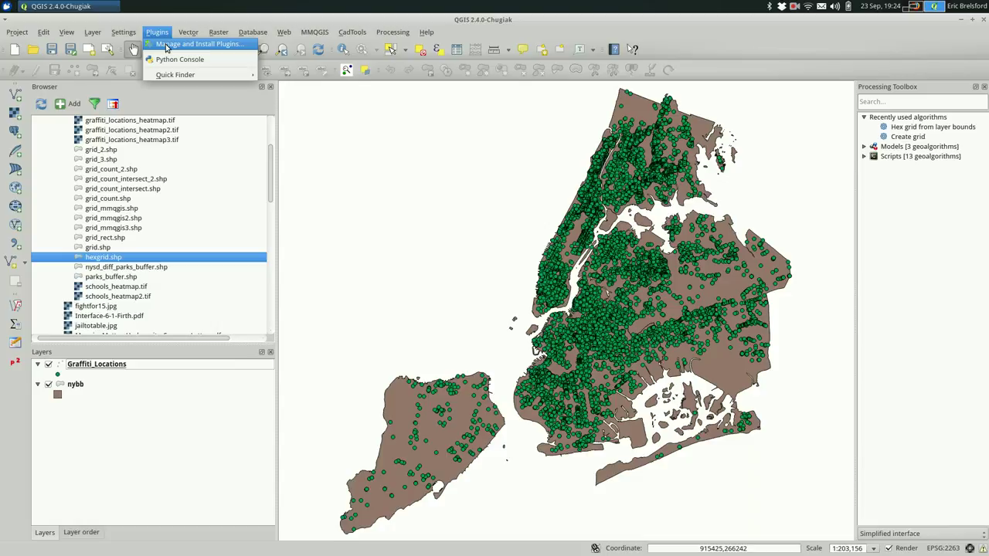
click(166, 45)
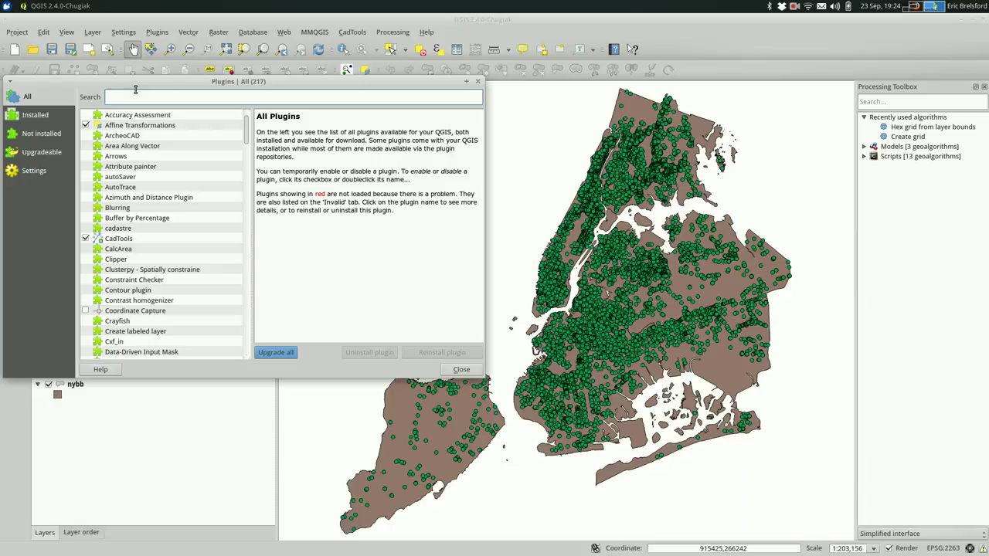
text(processing)
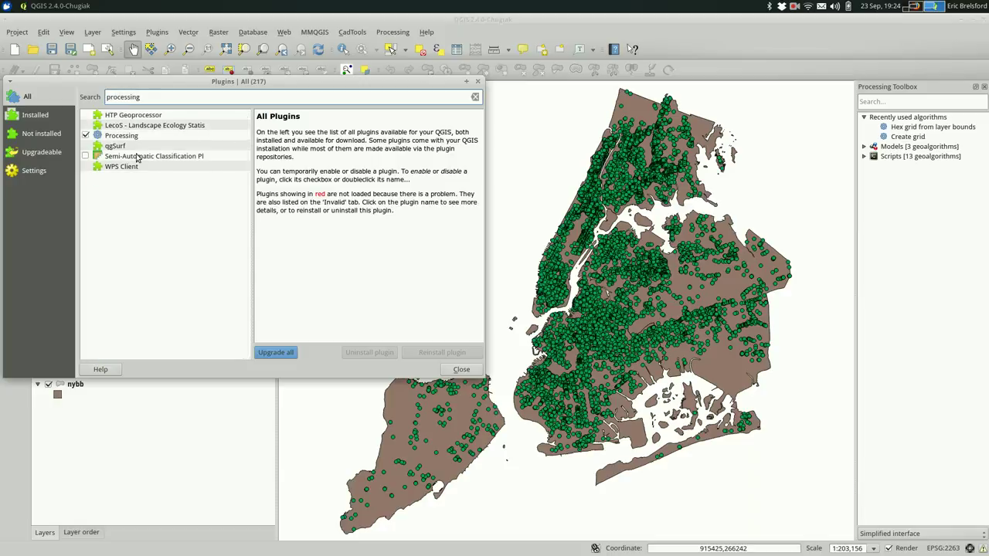
click(149, 136)
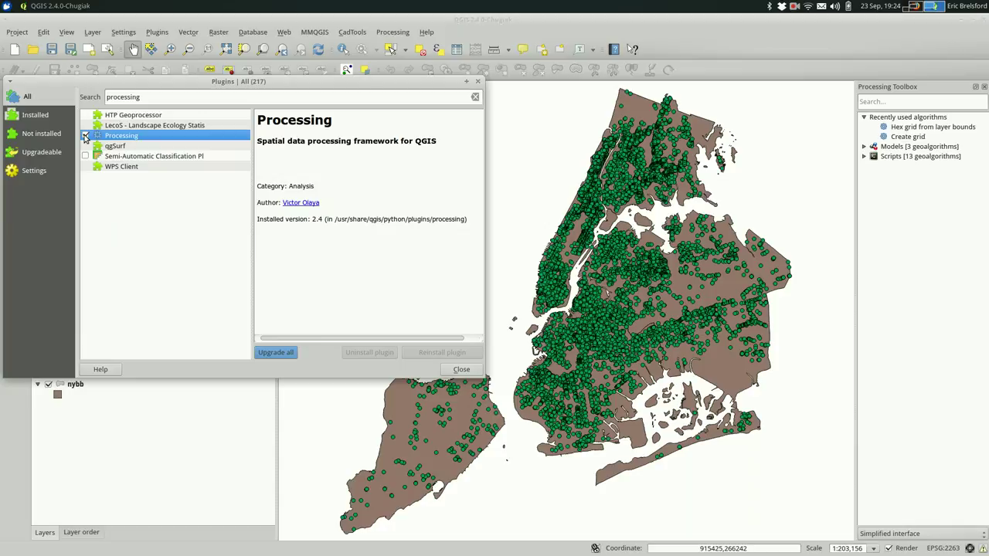
click(463, 370)
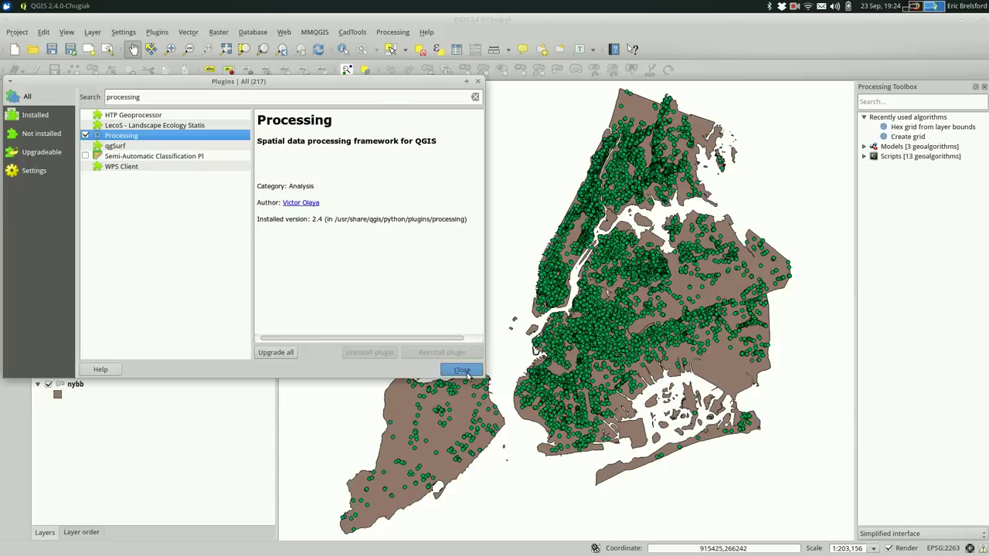
Open the Processing modeler from the Processing menu, then close it.
click(392, 32)
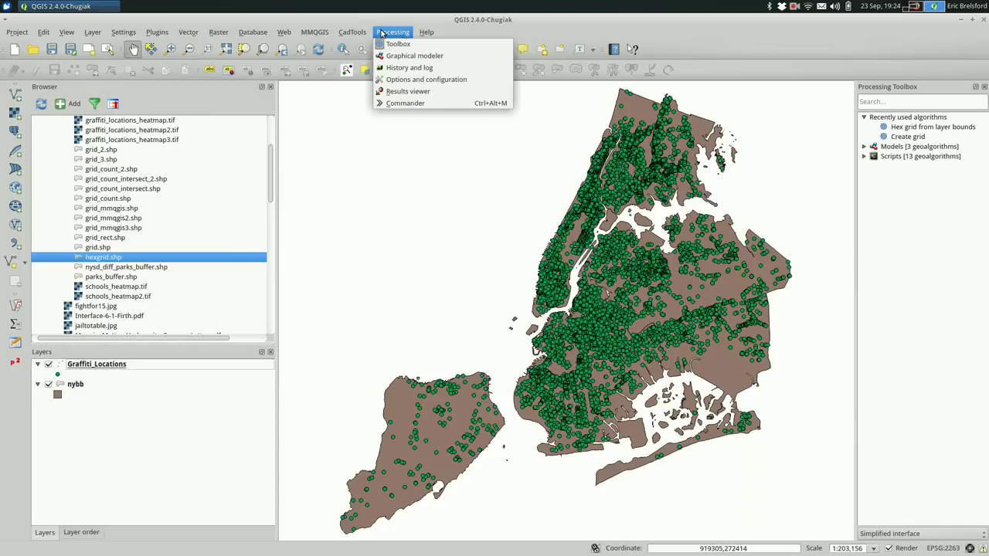
mouse_move(426, 32)
mouse_move(393, 32)
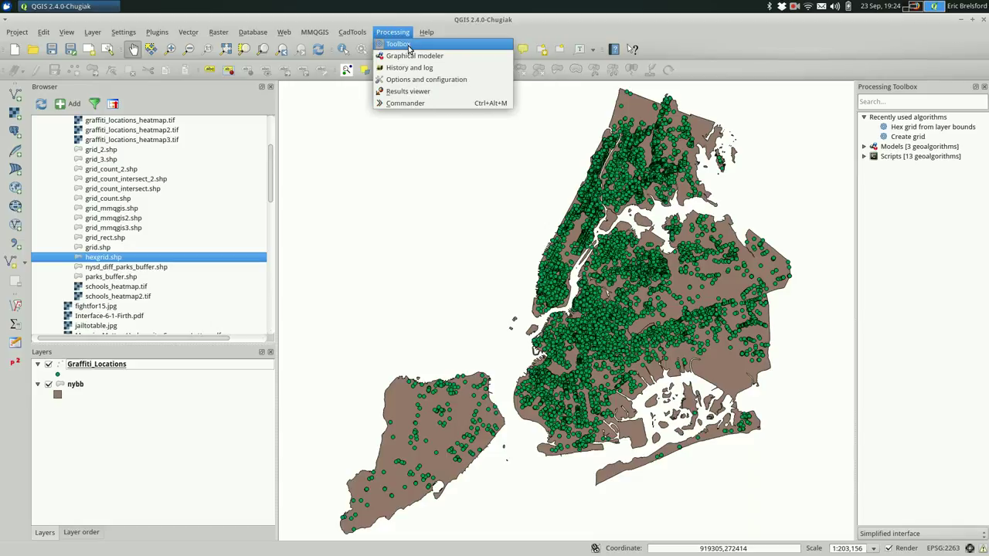
click(409, 56)
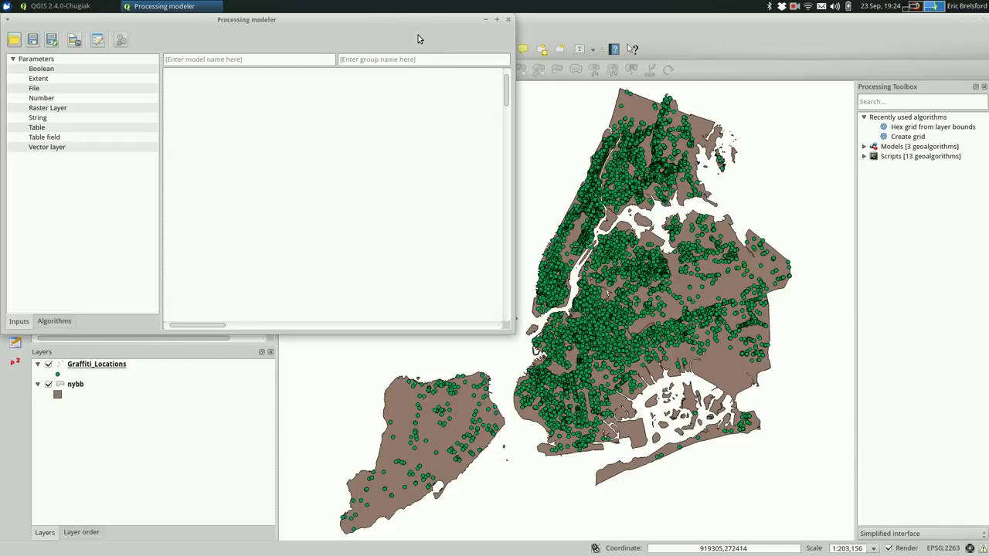
key(Escape)
Search the Processing Toolbox for 'hex' and select Hex grid from layer bounds.
click(400, 34)
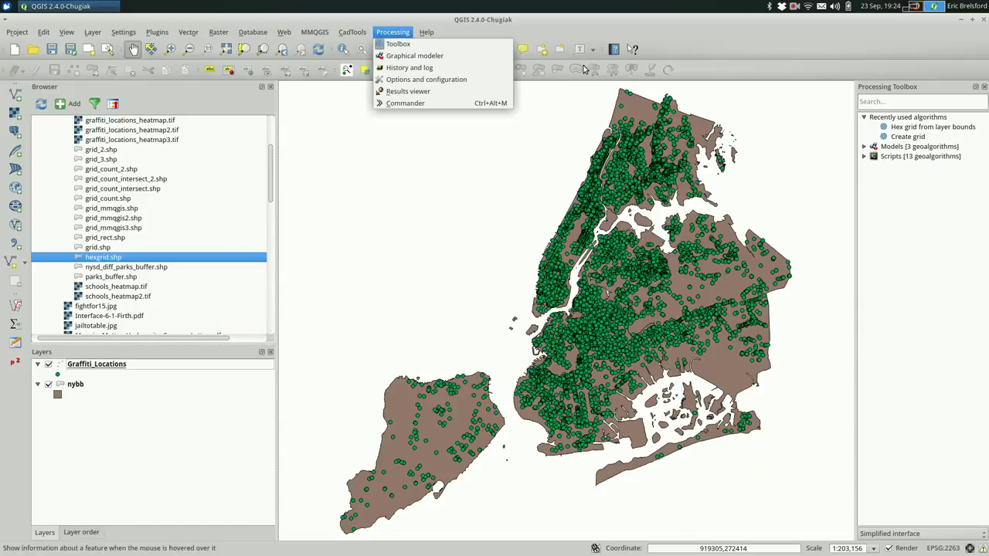
click(931, 195)
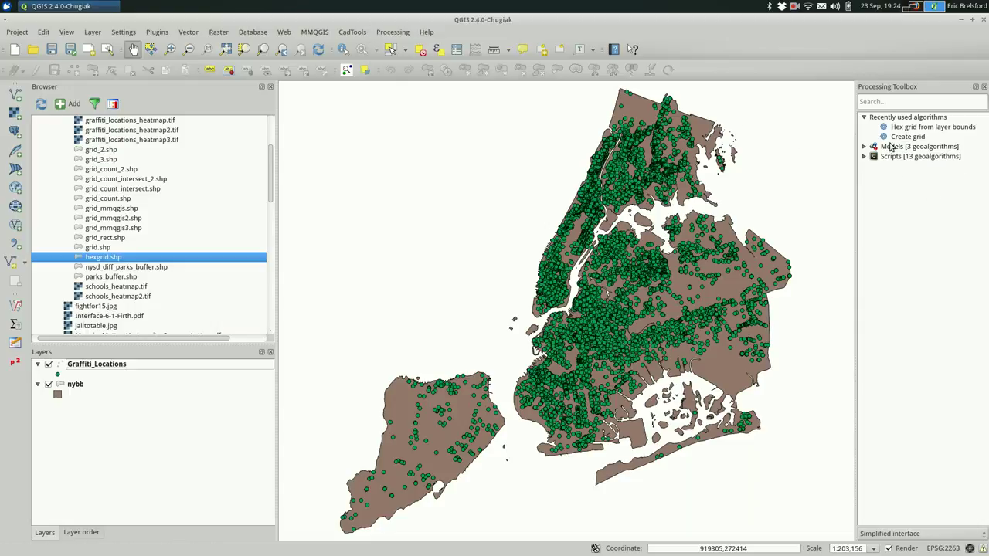
click(864, 119)
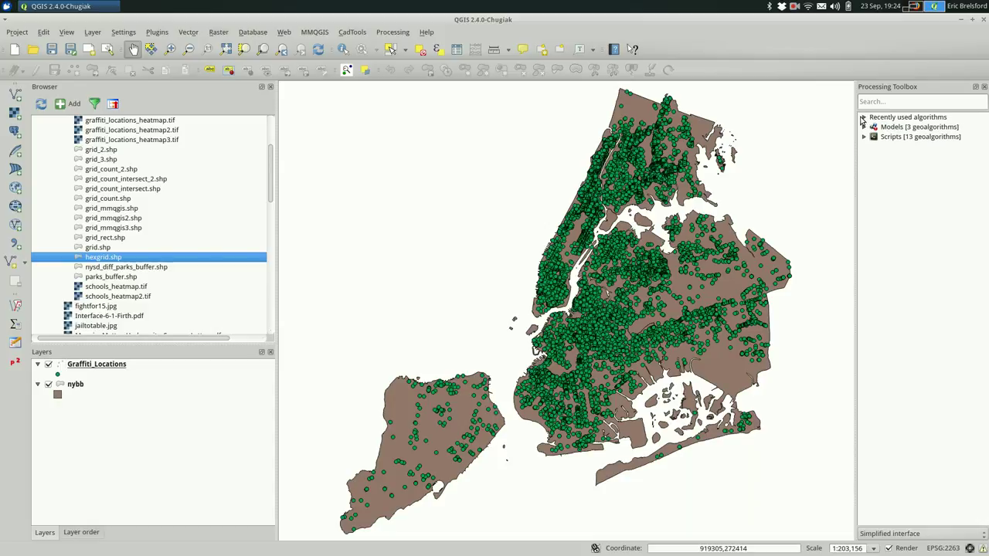
click(877, 103)
text(hex)
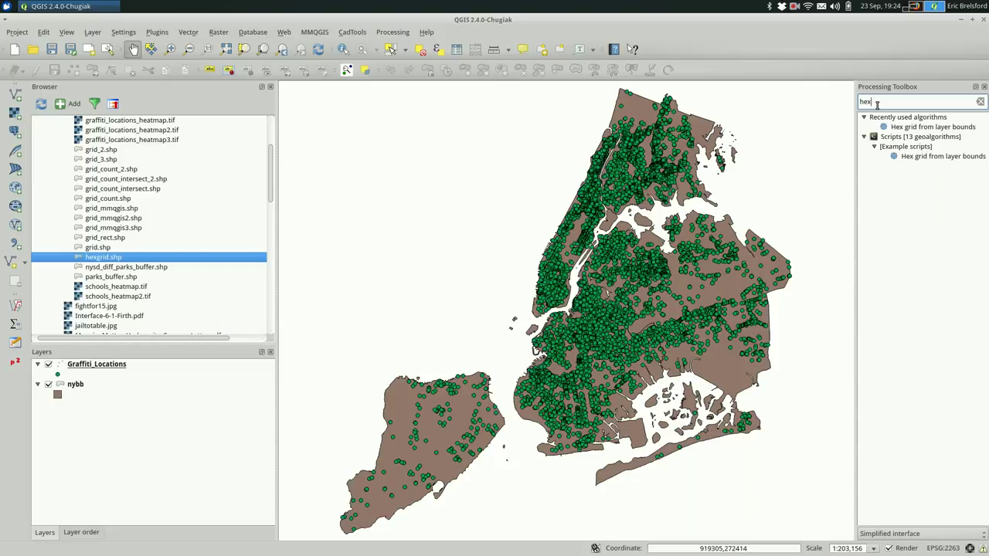
click(919, 157)
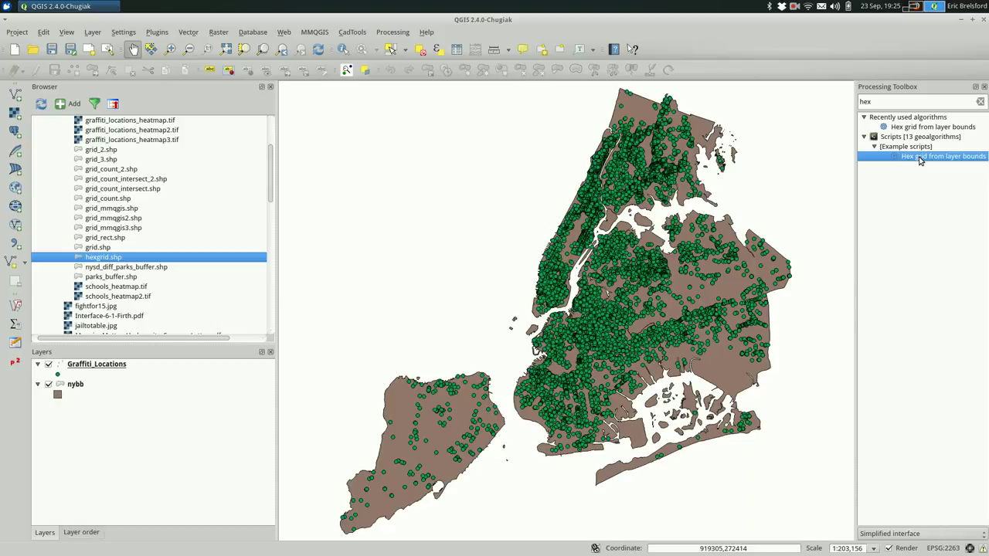
Open Hex grid from layer bounds with input nybb and cell size 2000.
double_click(920, 157)
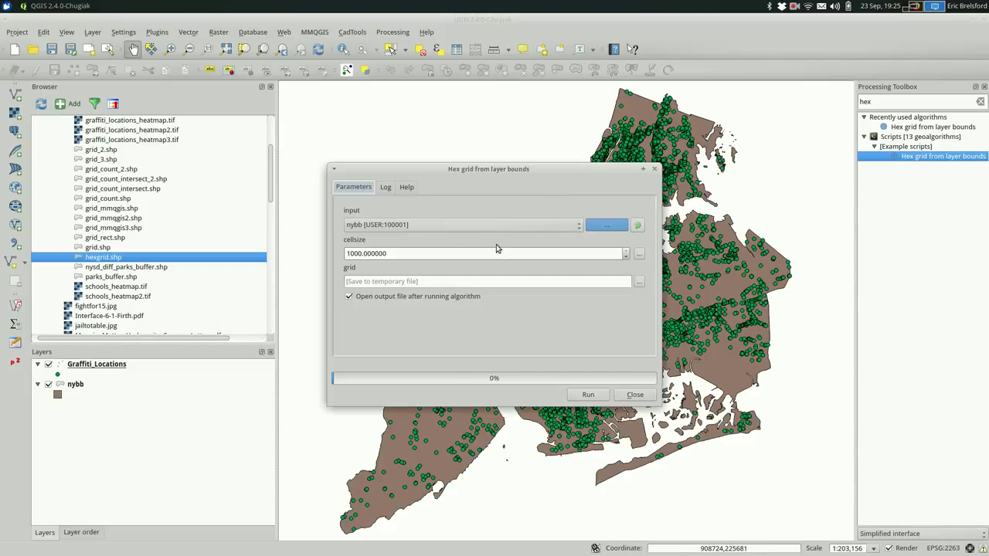
click(460, 225)
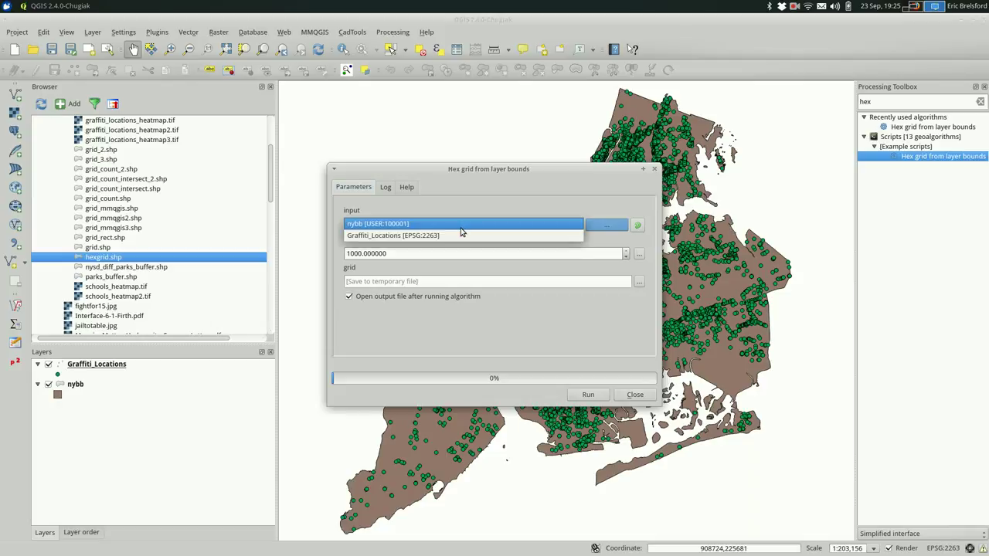
click(460, 224)
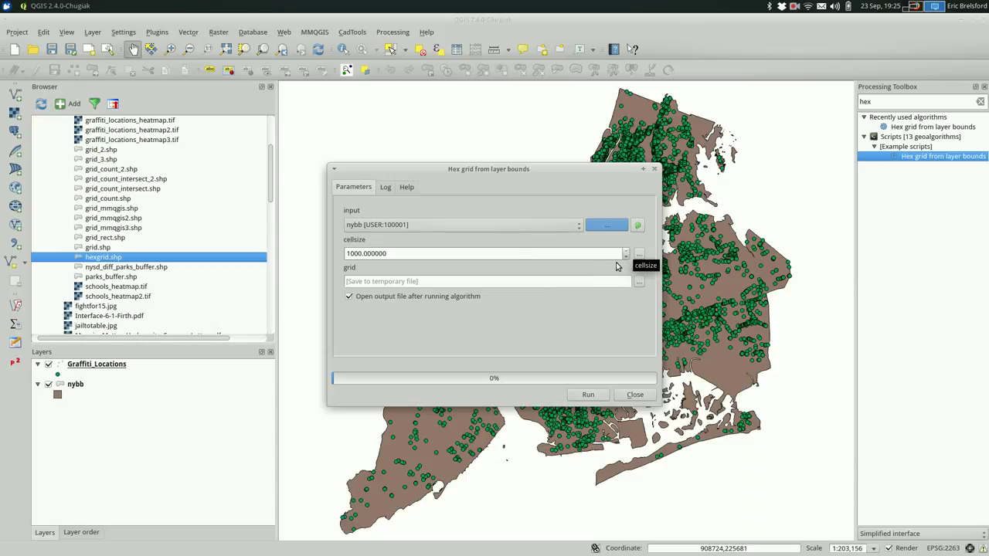
click(487, 254)
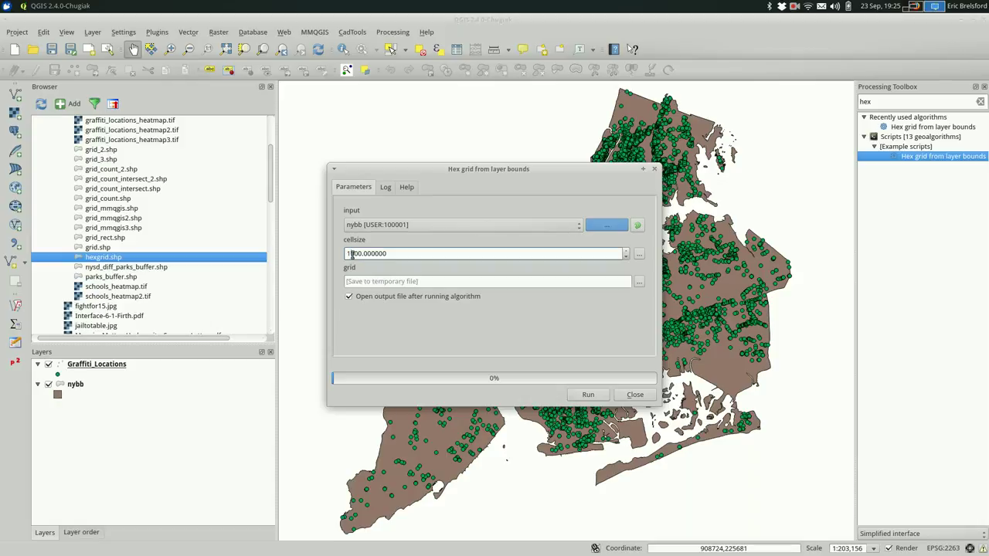
key(BackSpace)
text(2)
Save the output to hexgrid.shp, overwriting the existing file.
click(638, 283)
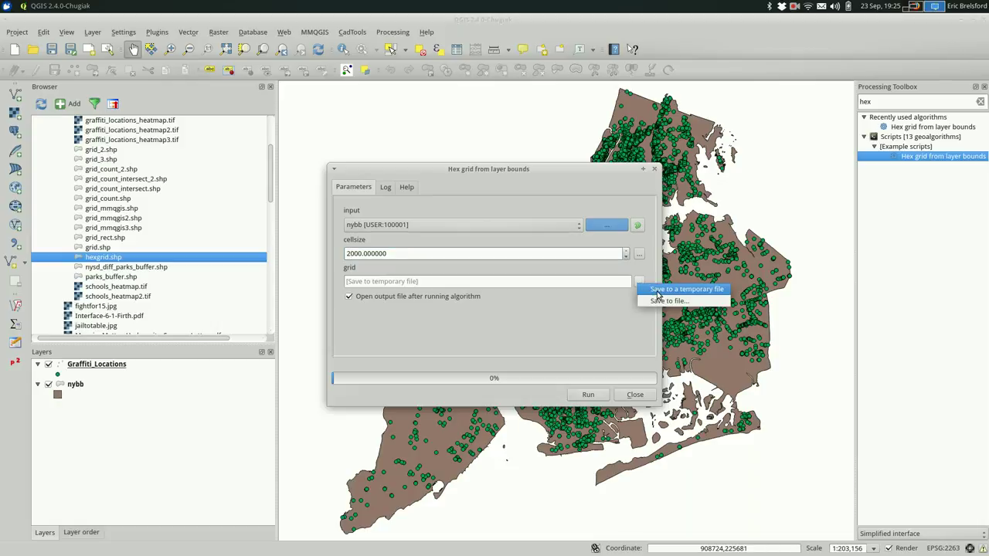
click(661, 301)
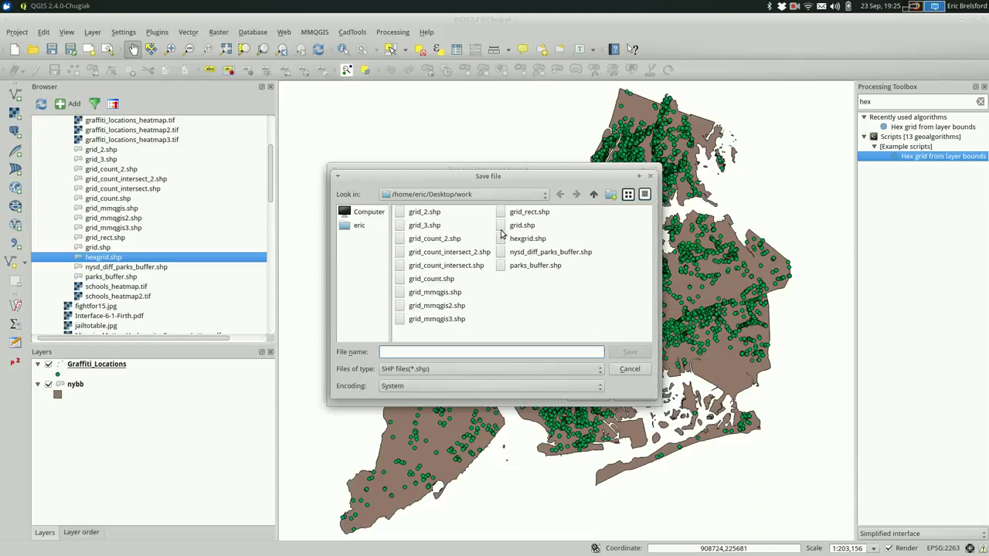
click(514, 241)
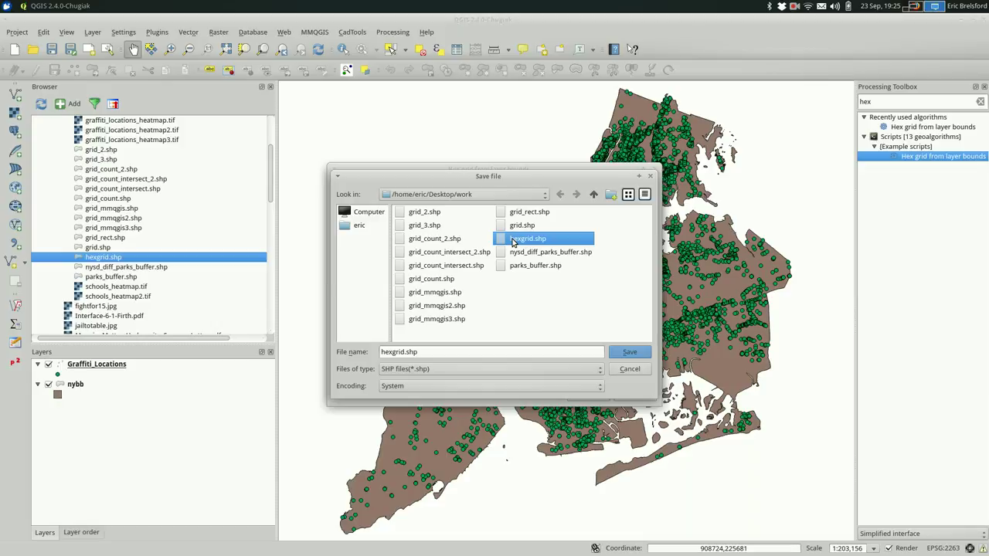
double_click(513, 241)
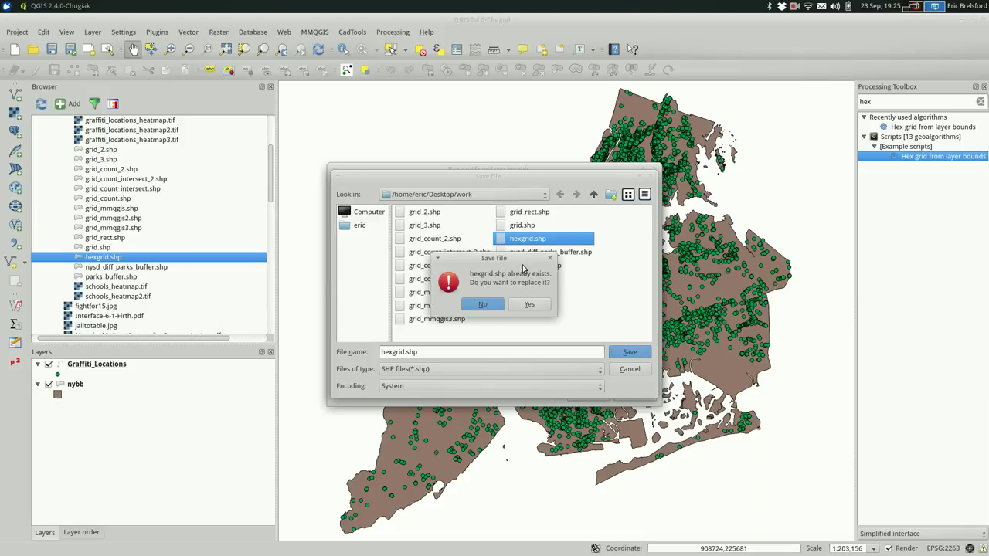
click(527, 304)
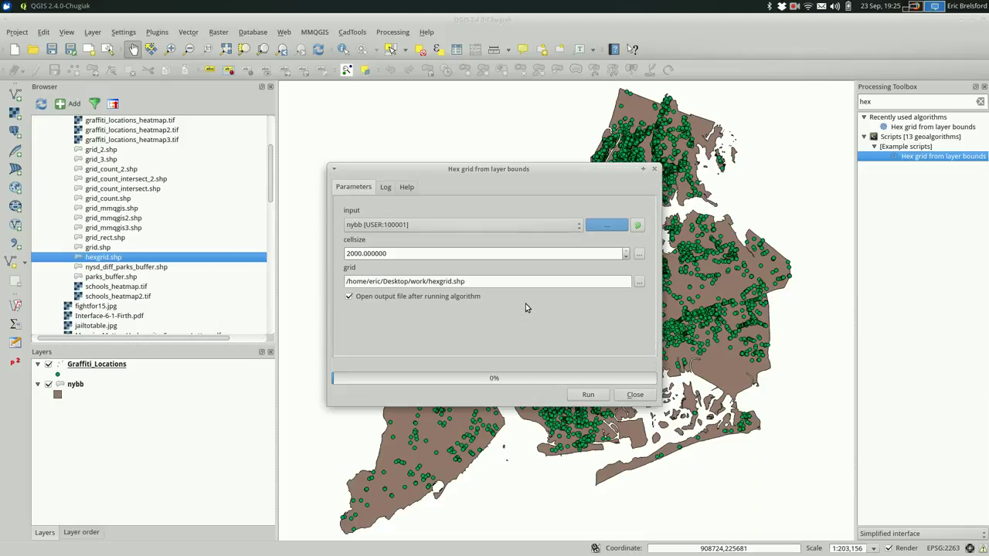
Run the hex grid generation and inspect the resulting grid layer's options.
click(588, 395)
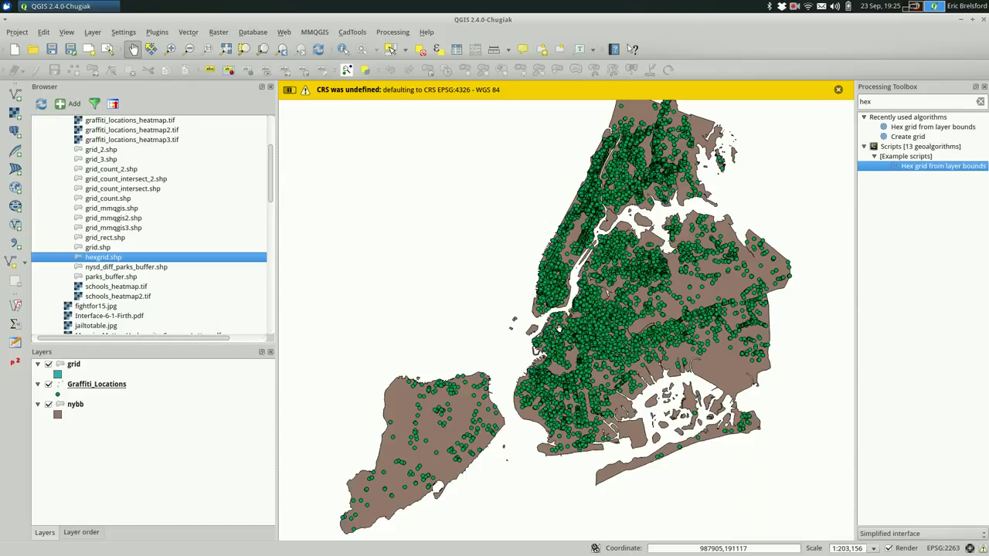
click(96, 365)
right_click(96, 365)
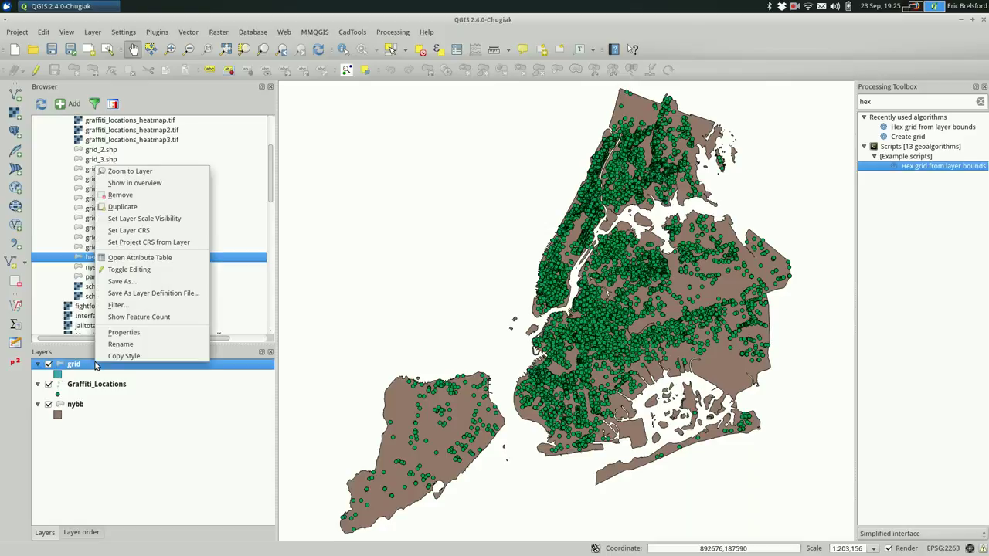
click(142, 169)
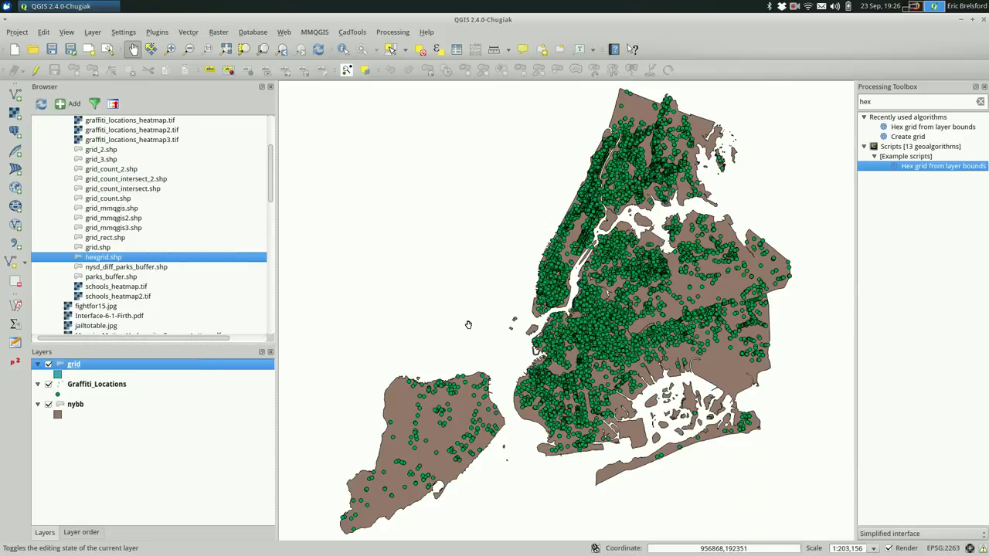
scroll(468, 325, down, 2)
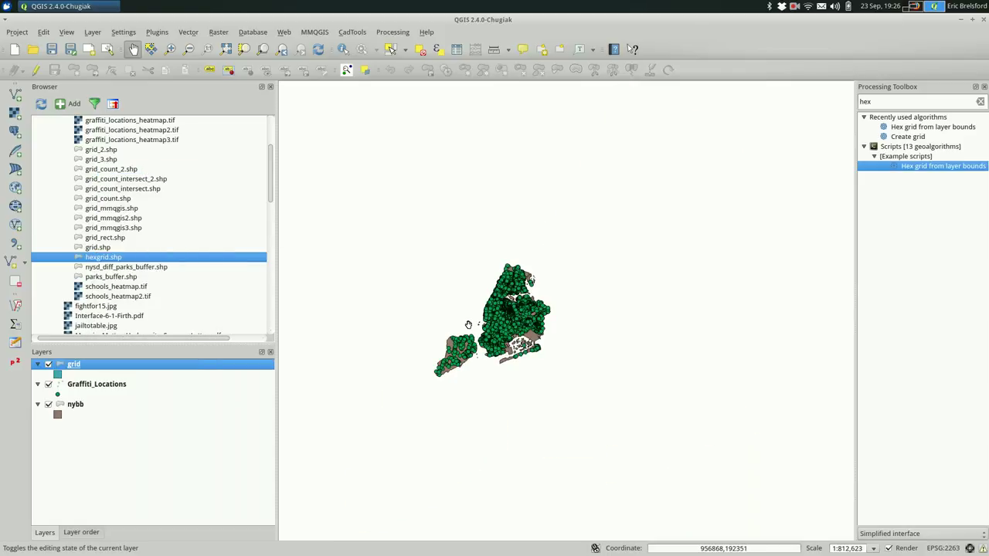
scroll(469, 324, up, 2)
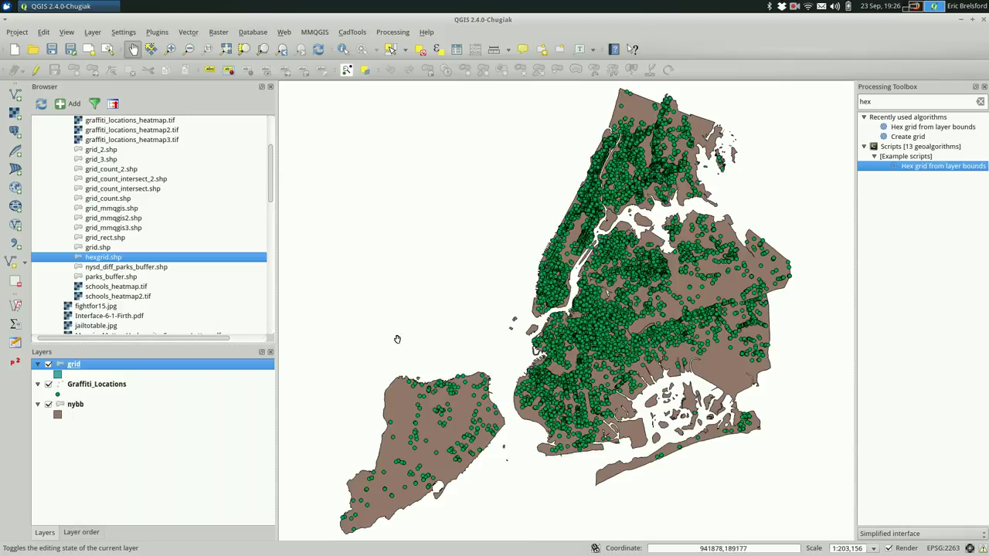
Add hexgrid.shp as a layer in NAD83 / New York Long Island (ftUS).
double_click(96, 259)
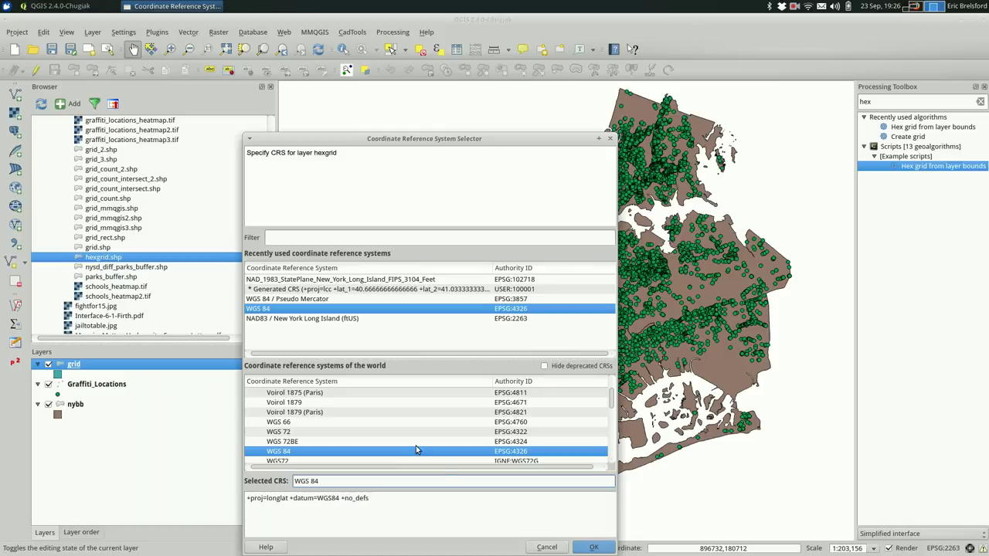
click(413, 318)
double_click(414, 318)
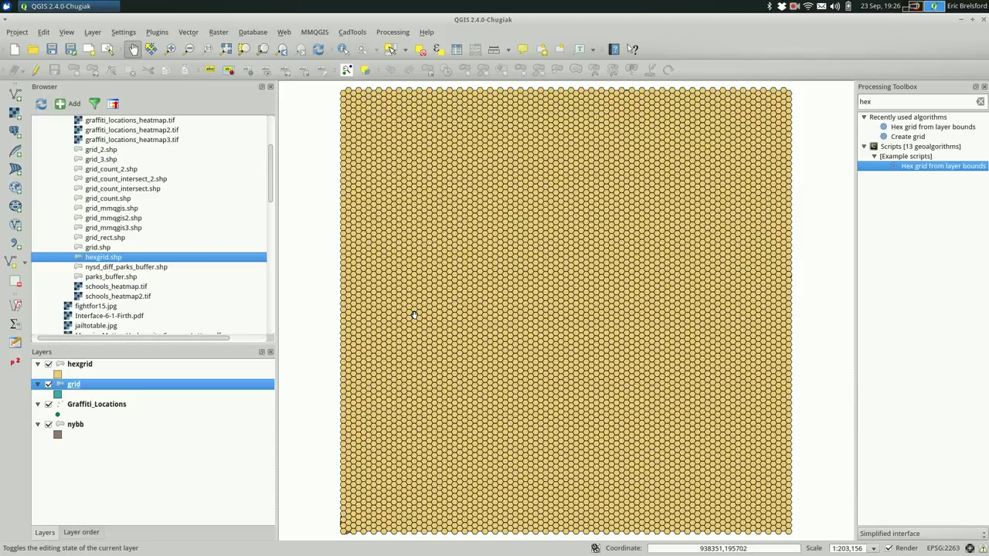
Remove the old grid layer from the project.
click(100, 367)
click(84, 387)
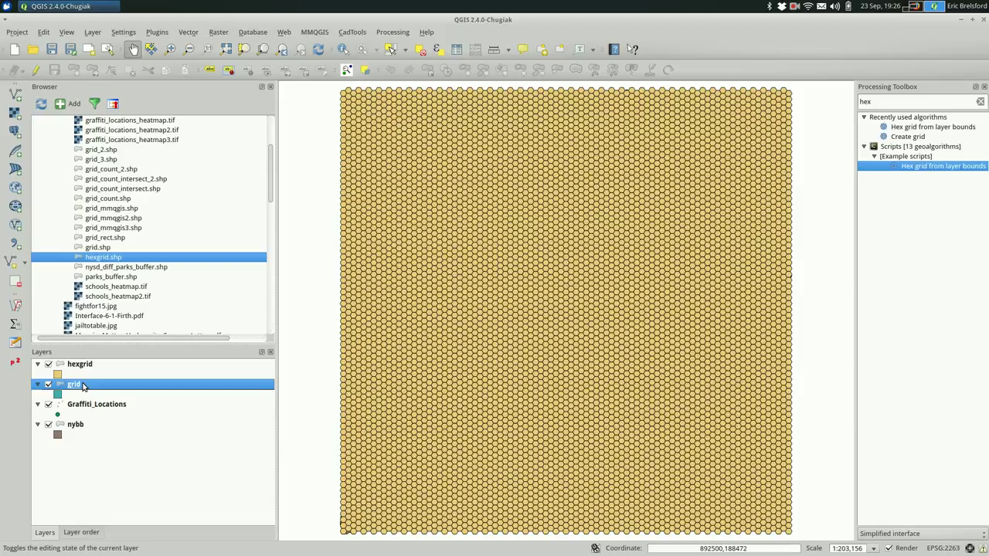
key(ctrl+d)
key(Return)
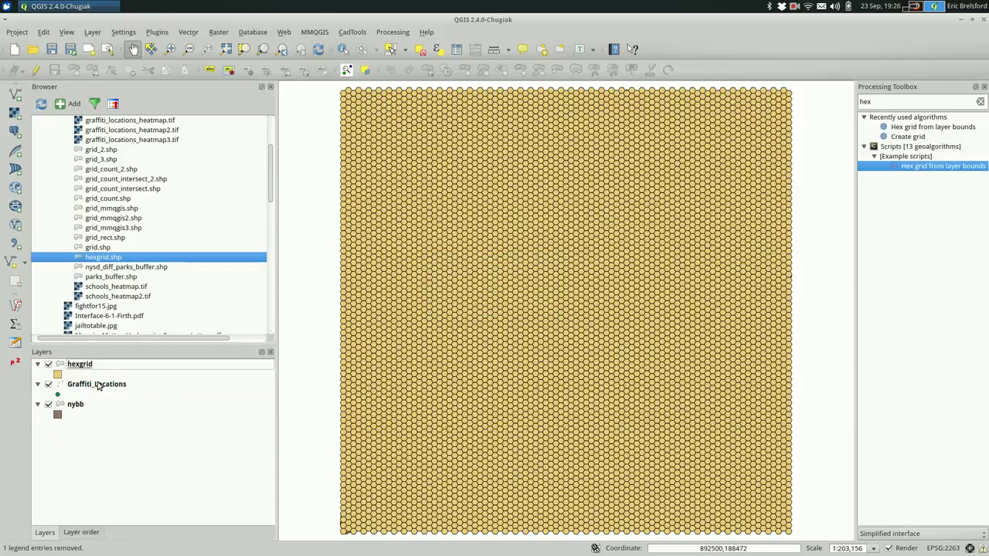
click(98, 389)
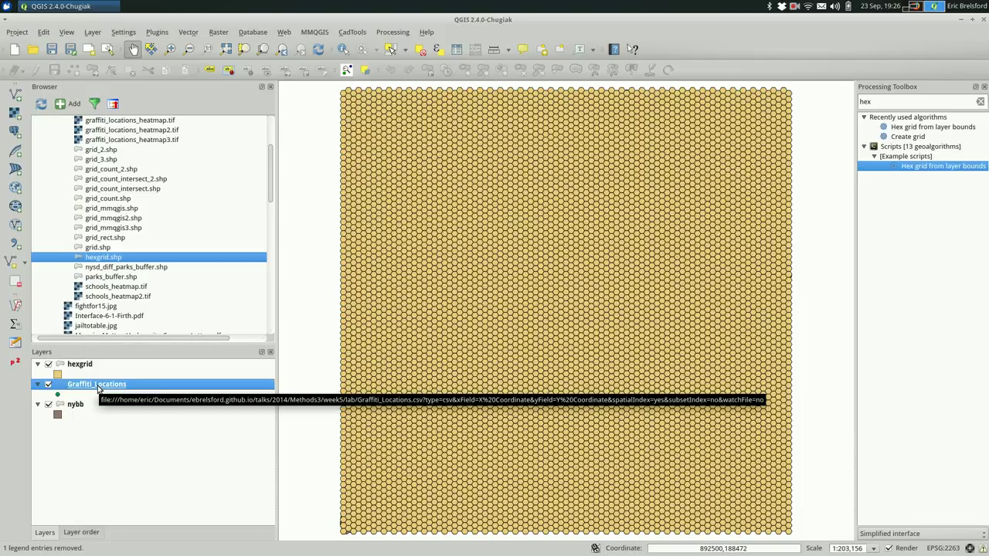
In nybb's Layer Properties, specify EPSG:2263 NAD83 / New York Long Island (ftUS) as its CRS.
click(90, 405)
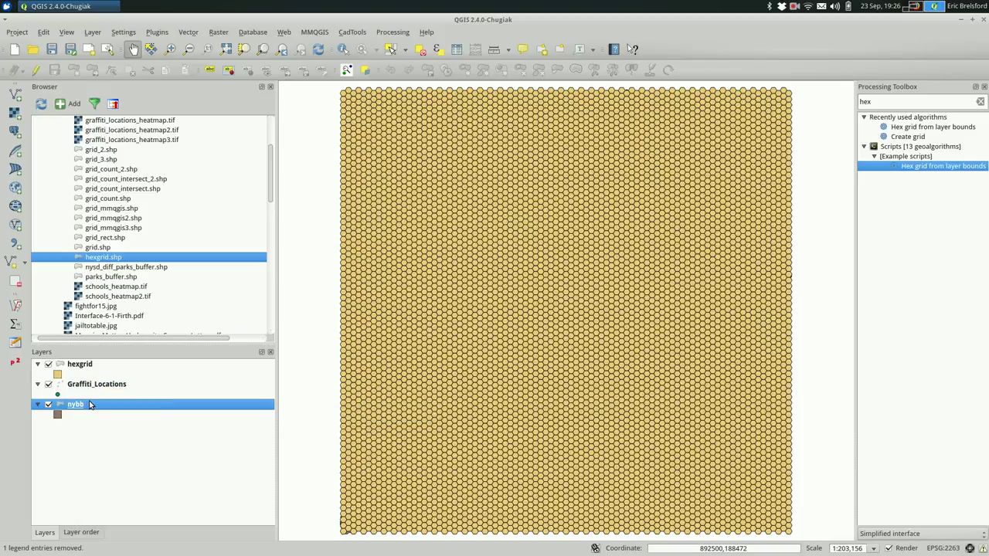
double_click(89, 404)
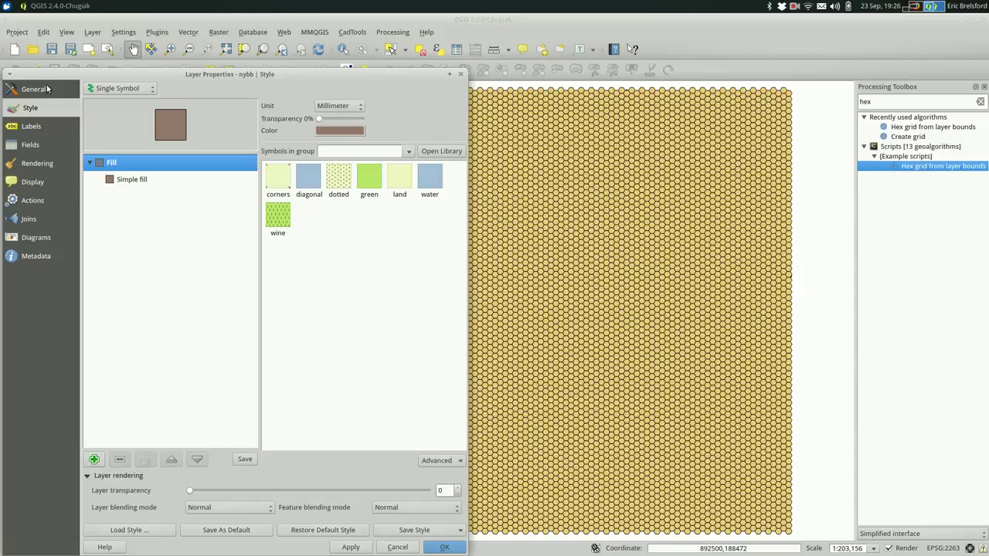
drag(77, 74, 232, 55)
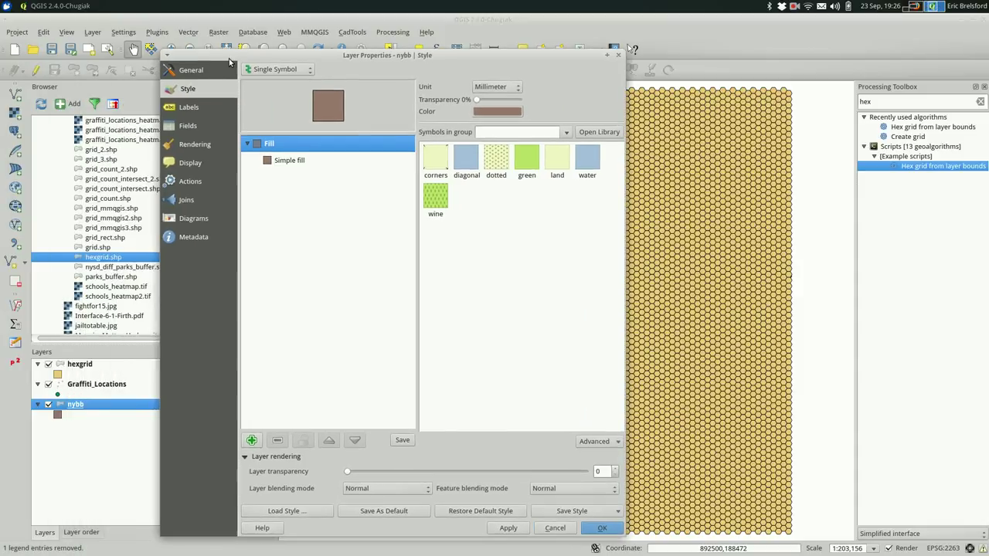
click(211, 75)
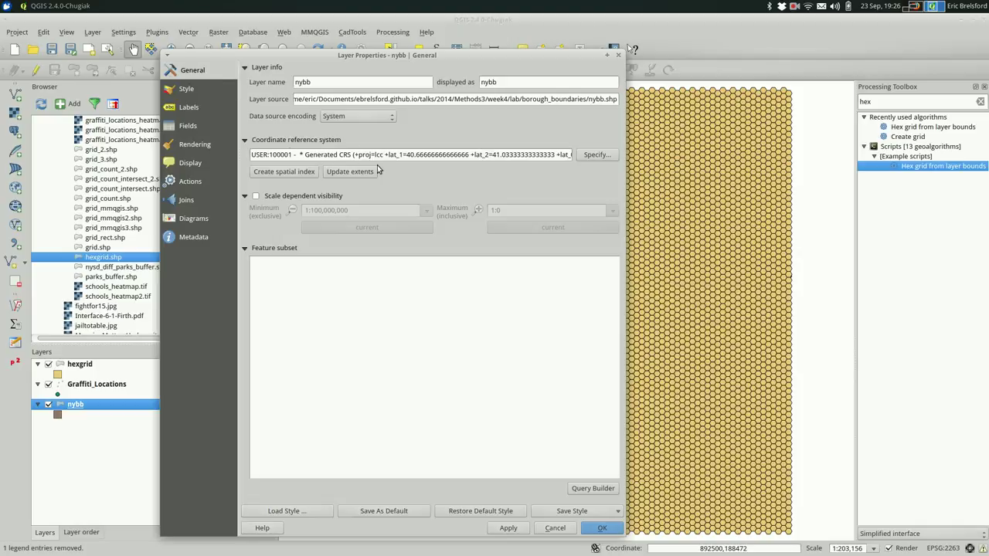
click(605, 156)
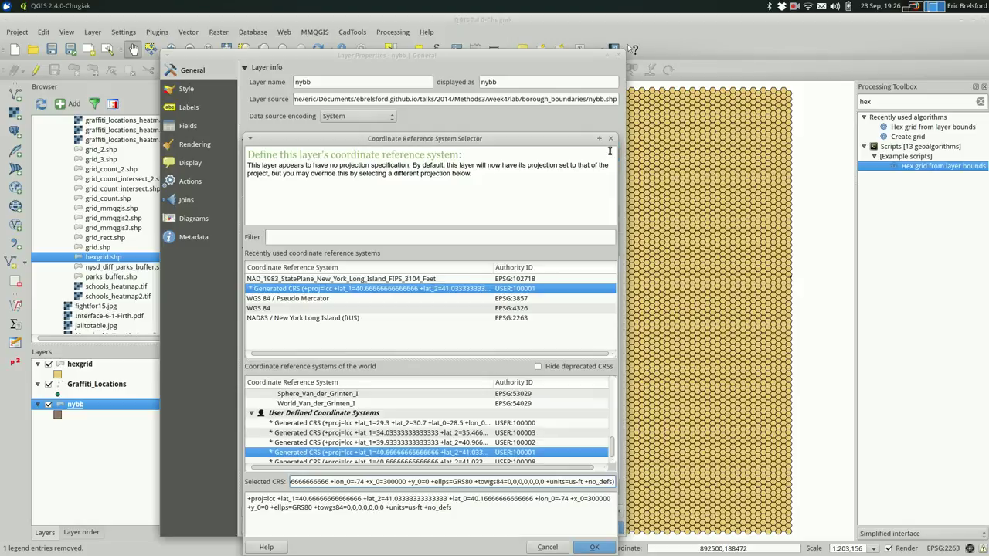
click(410, 317)
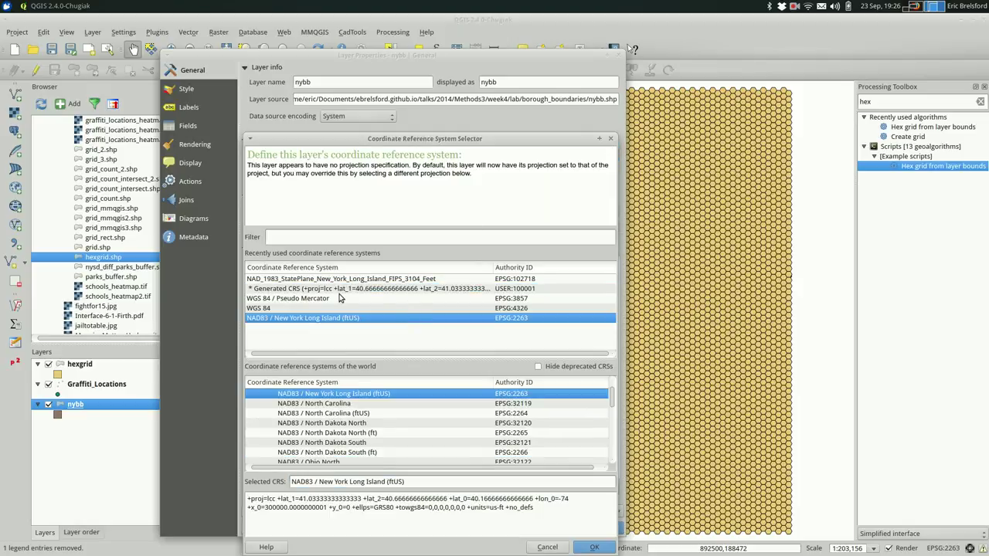
double_click(371, 323)
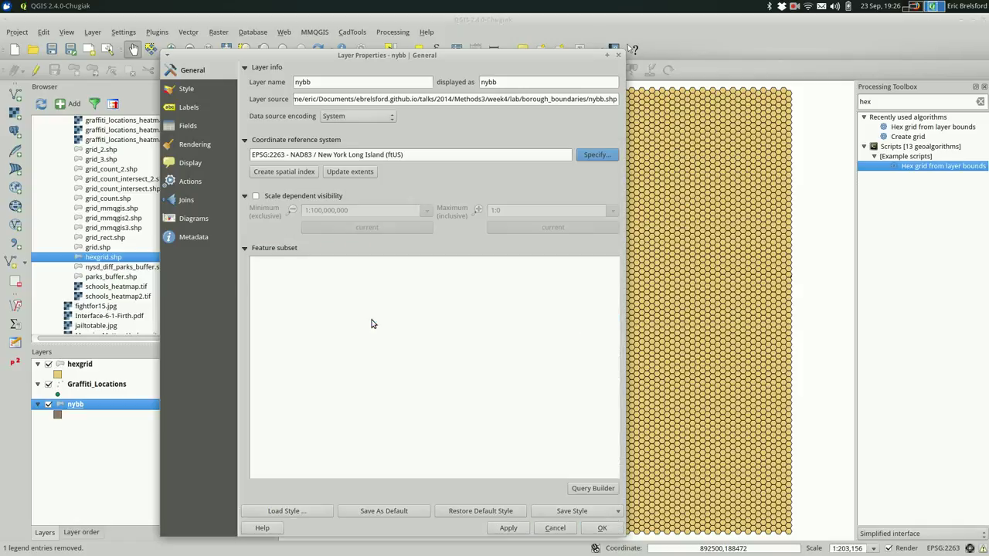
click(602, 528)
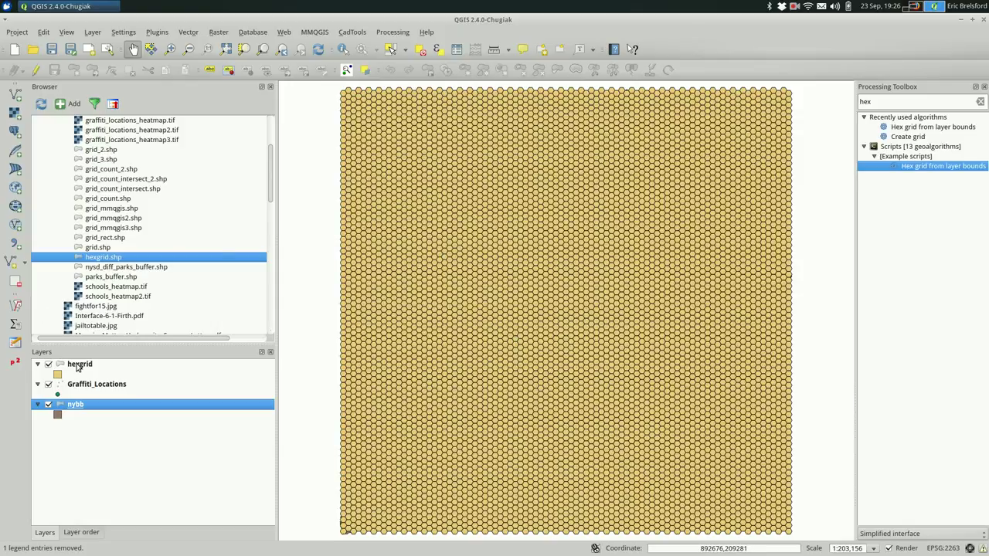
Drag the hexgrid layer below nybb to the bottom of the Layers panel.
drag(78, 365, 80, 409)
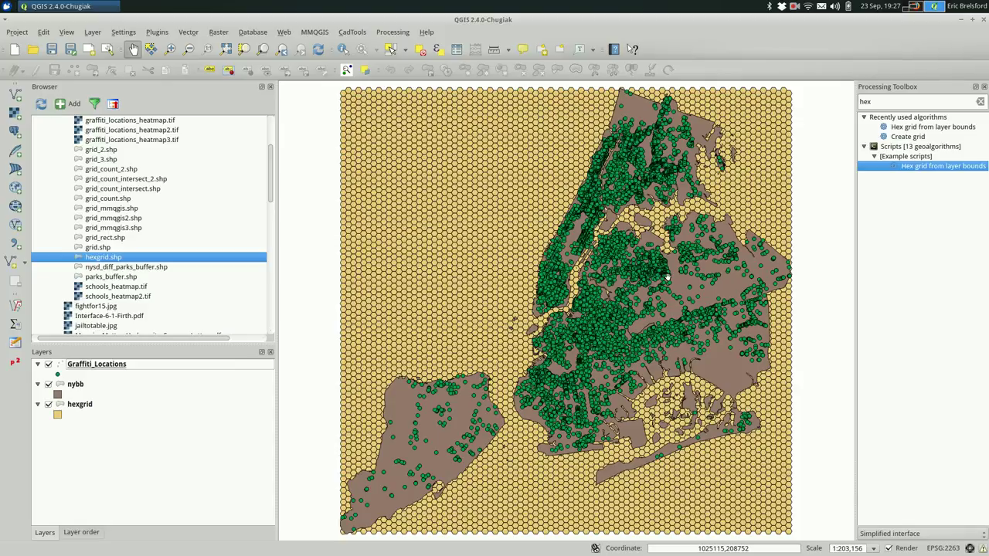
Run Select by location on hexgrid features intersecting nybb, adding the result to canvas.
click(217, 32)
mouse_move(188, 32)
mouse_move(211, 152)
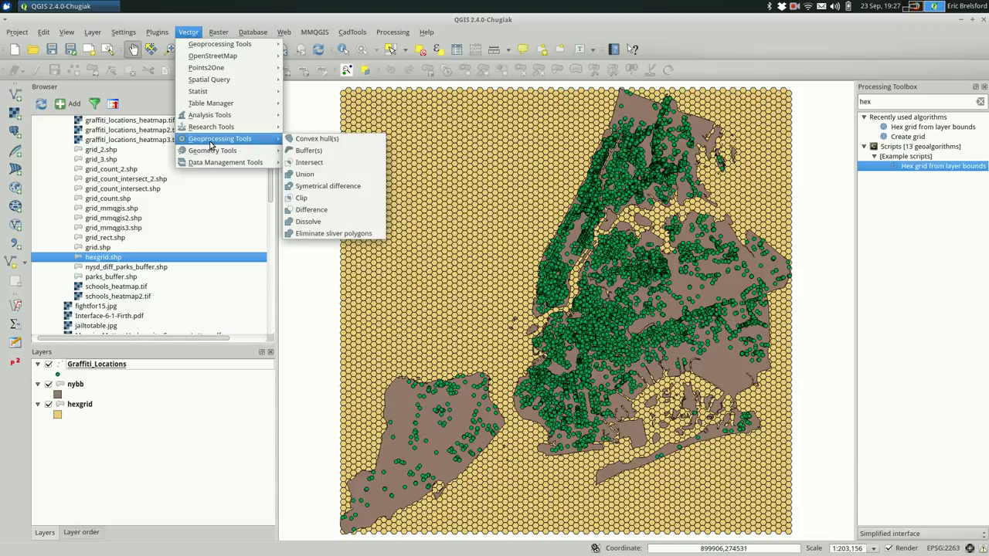
mouse_move(210, 127)
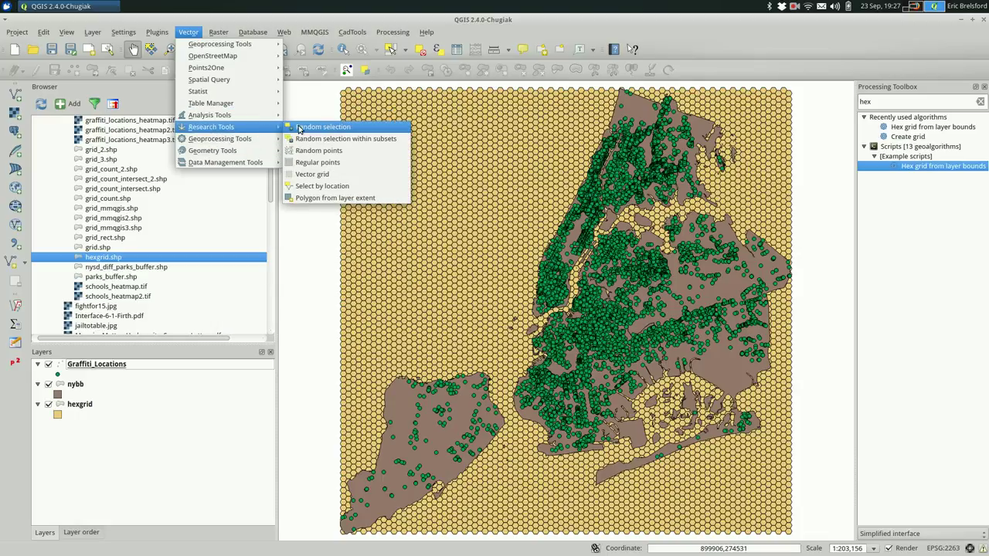
click(377, 184)
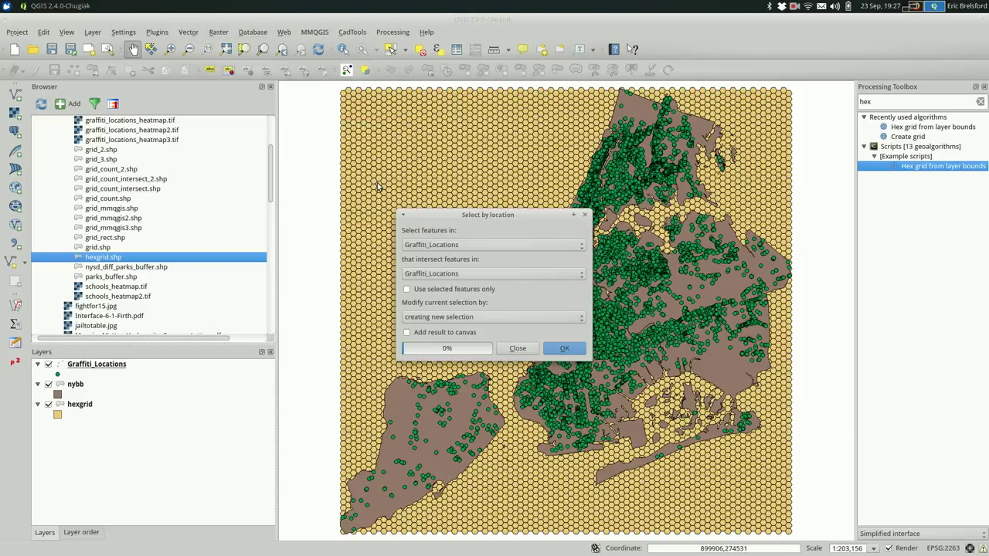
click(466, 245)
click(465, 255)
click(466, 274)
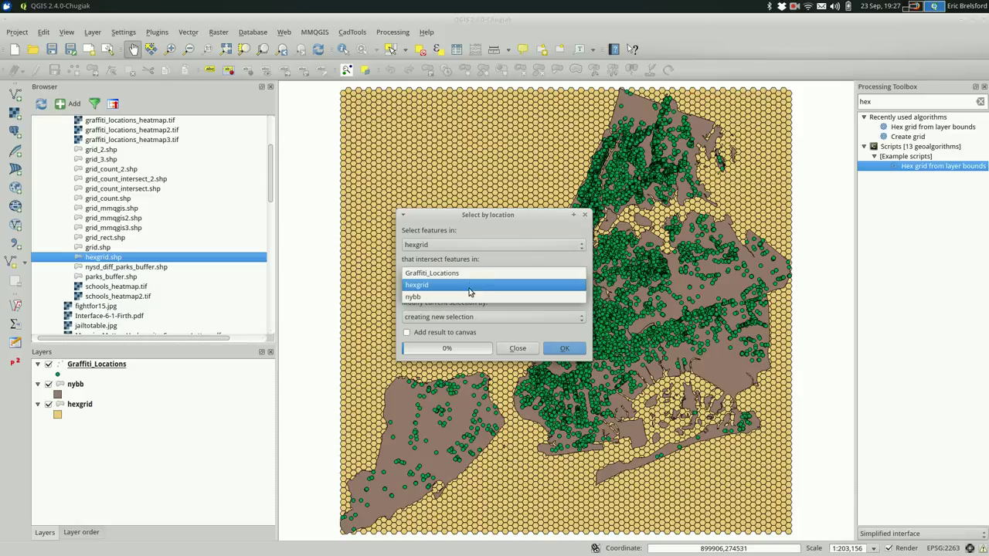
click(469, 296)
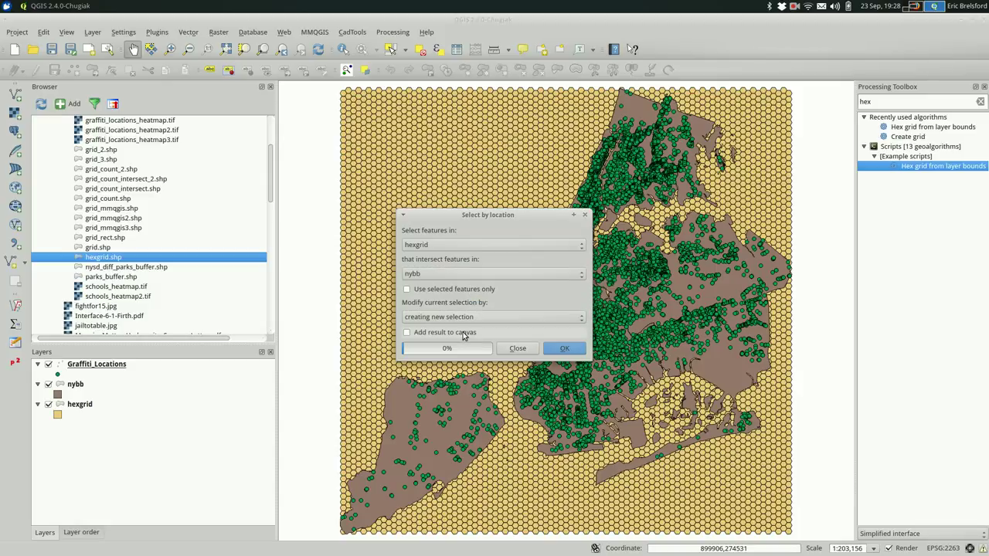
click(463, 334)
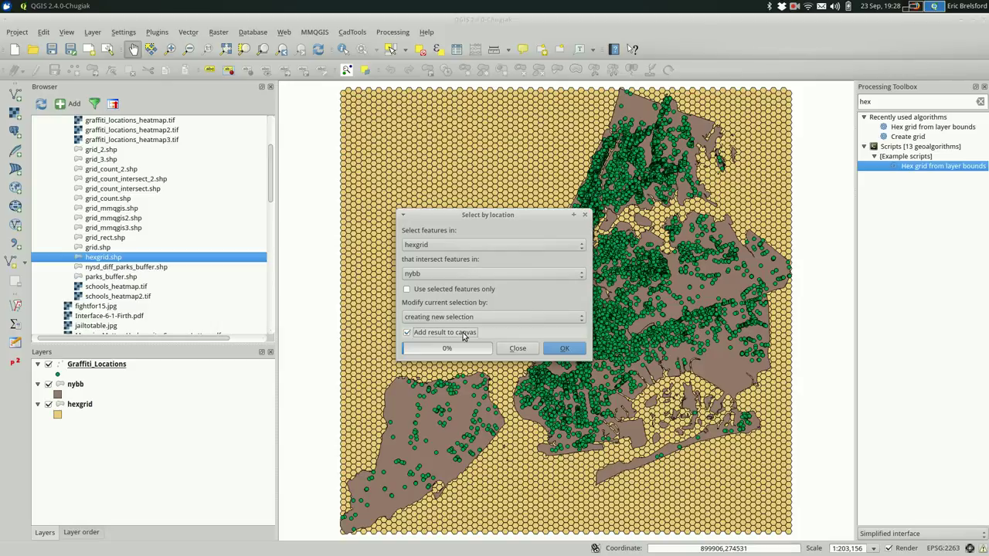
click(568, 353)
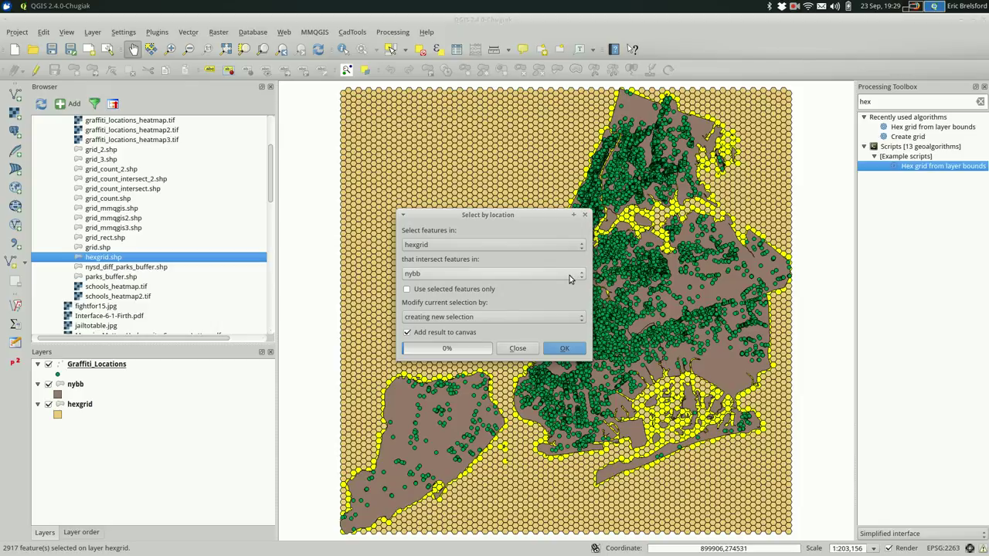
Close Select by location and hide the nybb and graffiti layers.
click(518, 349)
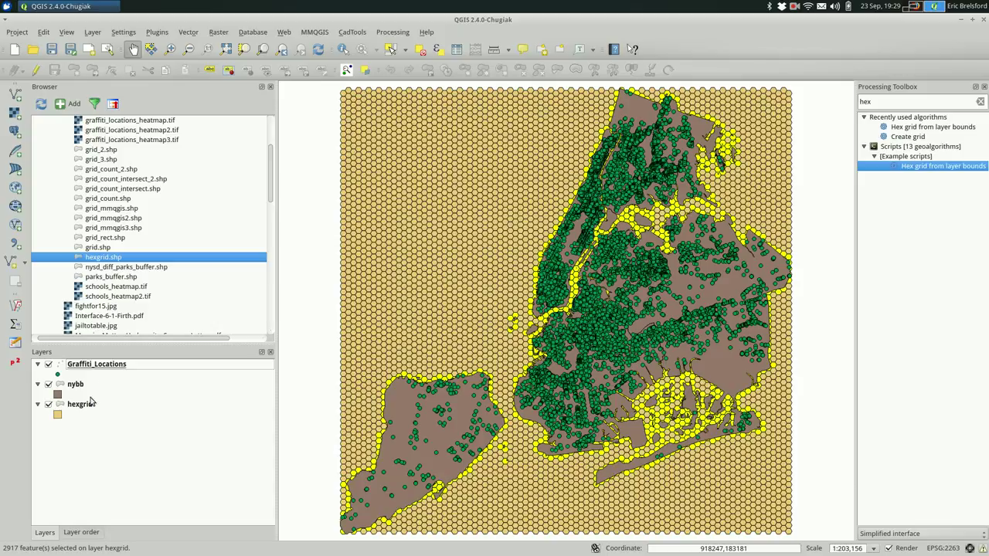
click(48, 384)
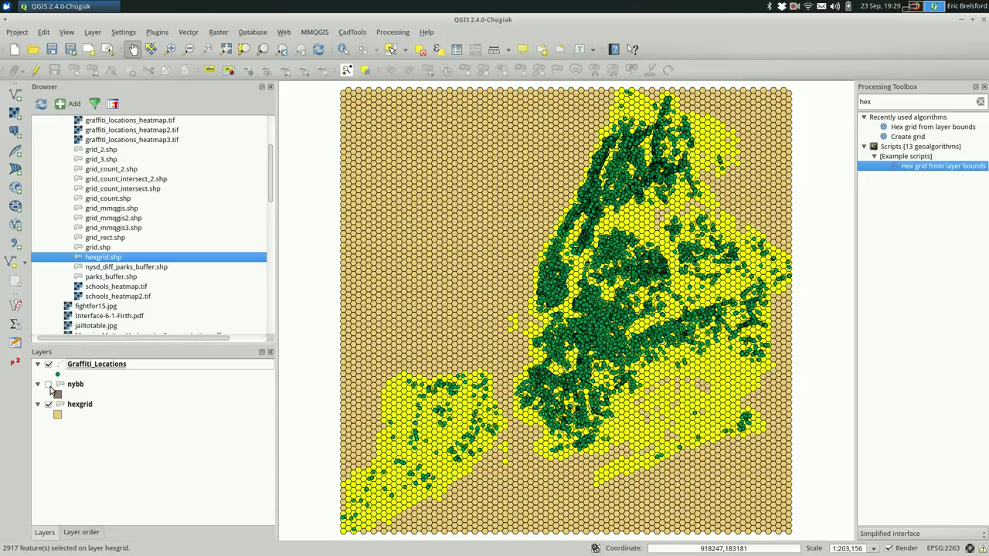
click(49, 365)
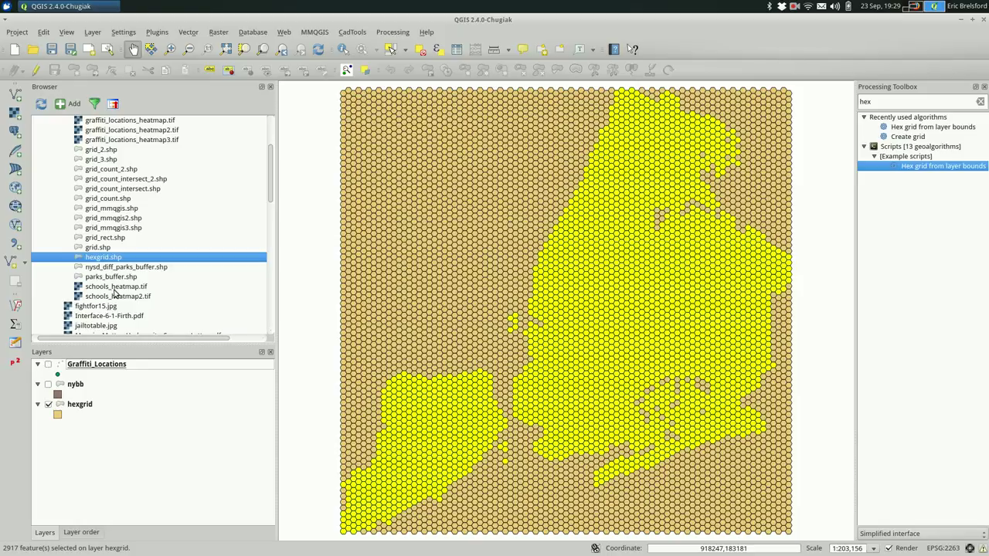
Save hexgrid's selected features as hexgrid_overlap.shp and add it to the map.
click(87, 407)
right_click(87, 406)
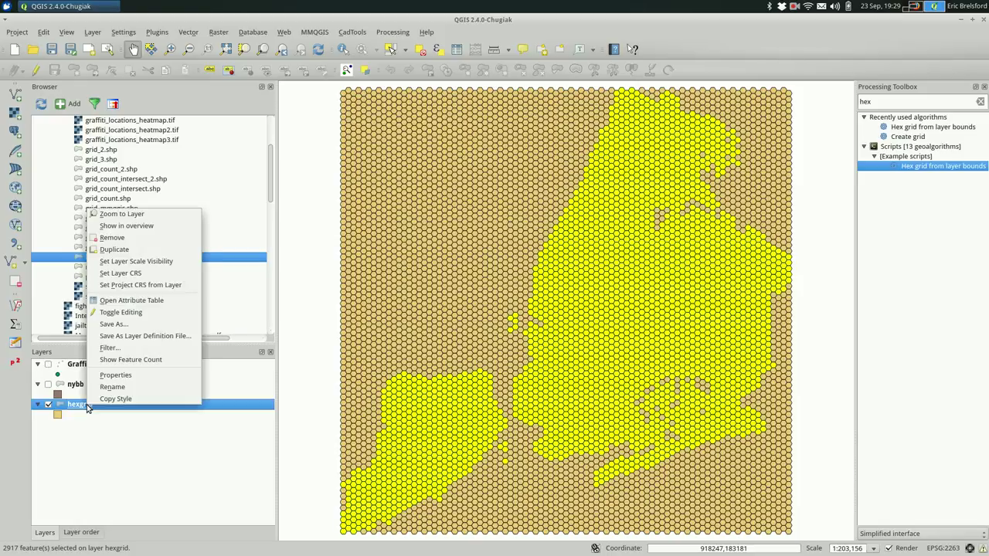
click(130, 324)
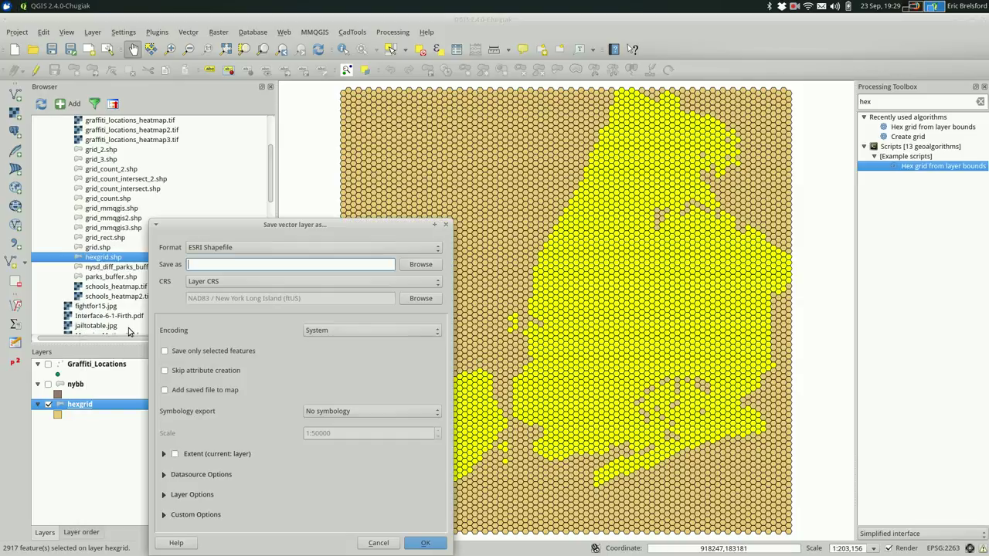
click(422, 265)
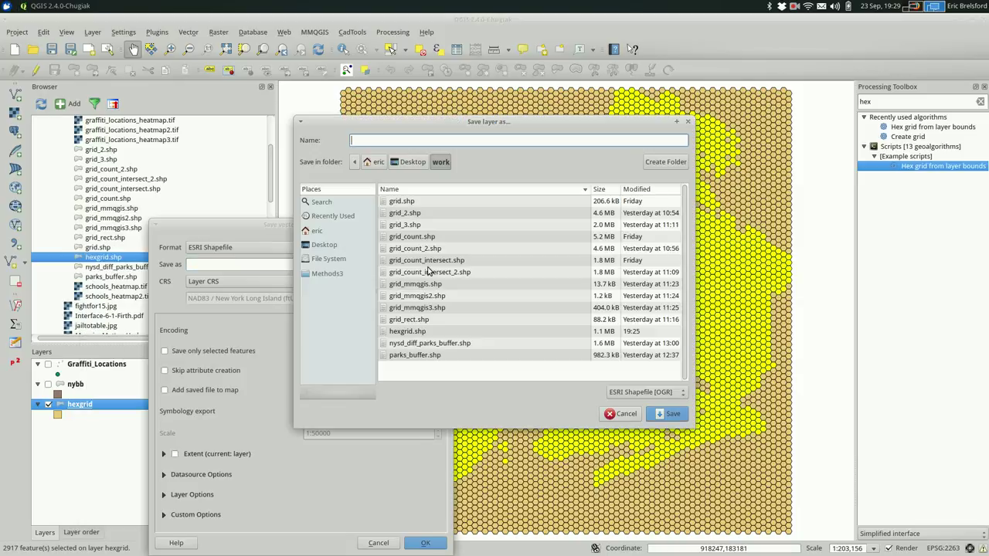
click(430, 333)
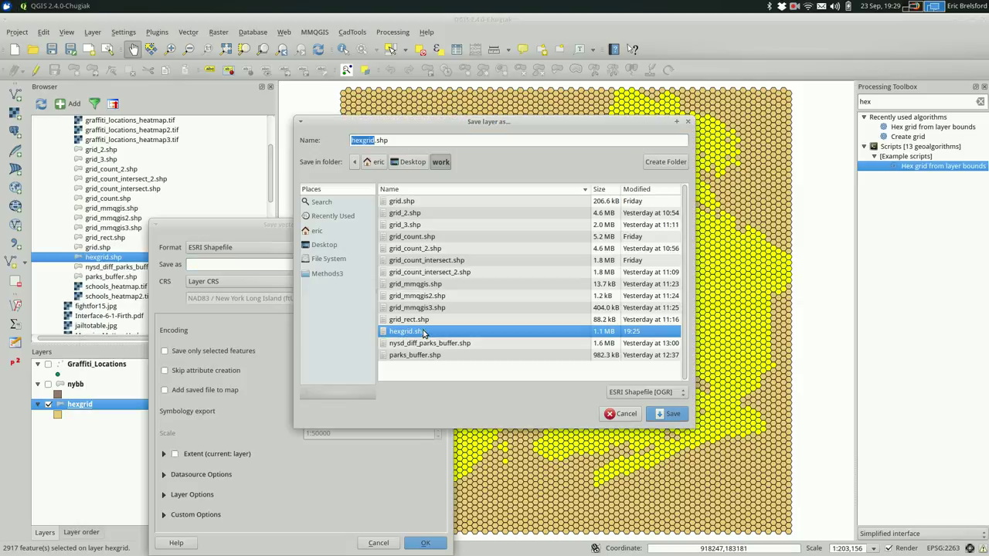
click(375, 141)
text(_)
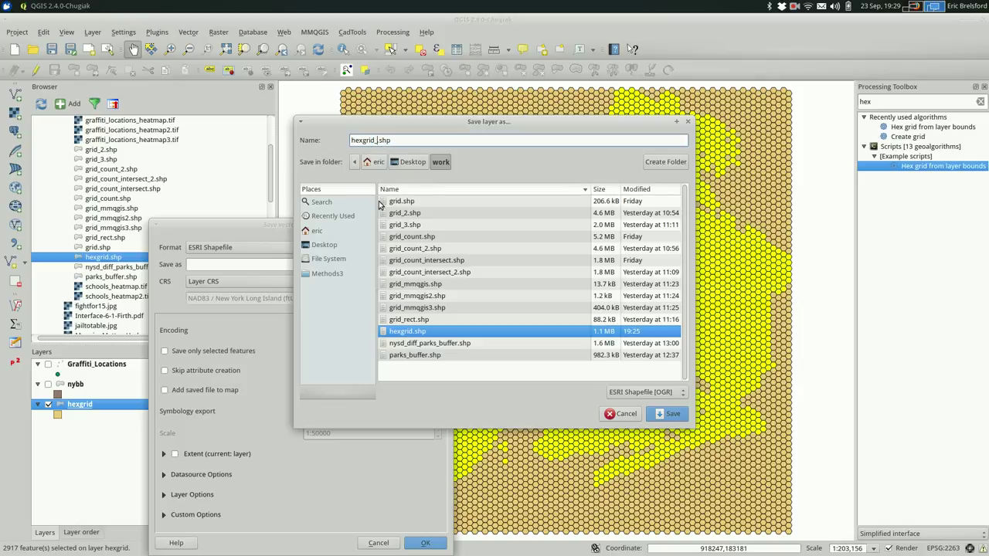
text(overlap)
key(Return)
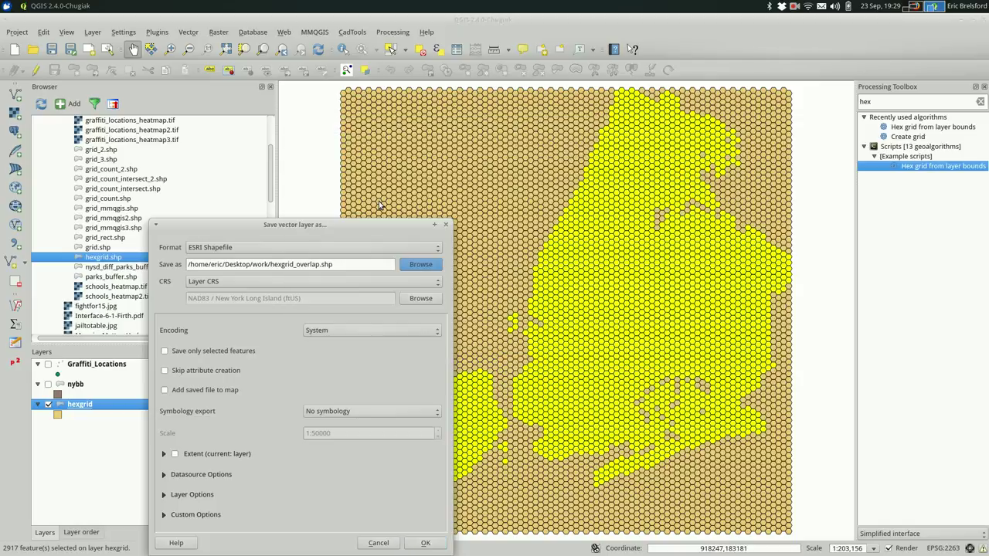
click(217, 352)
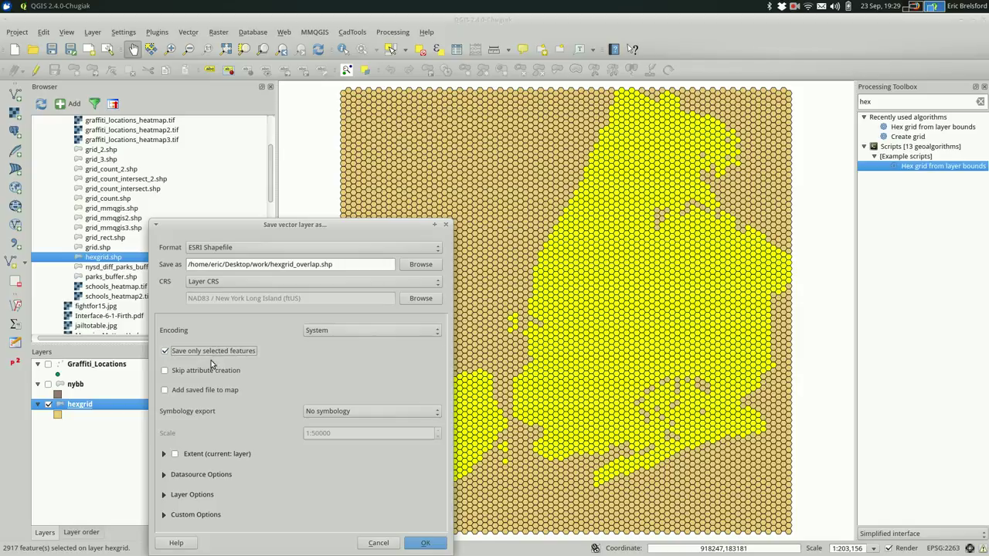
click(210, 391)
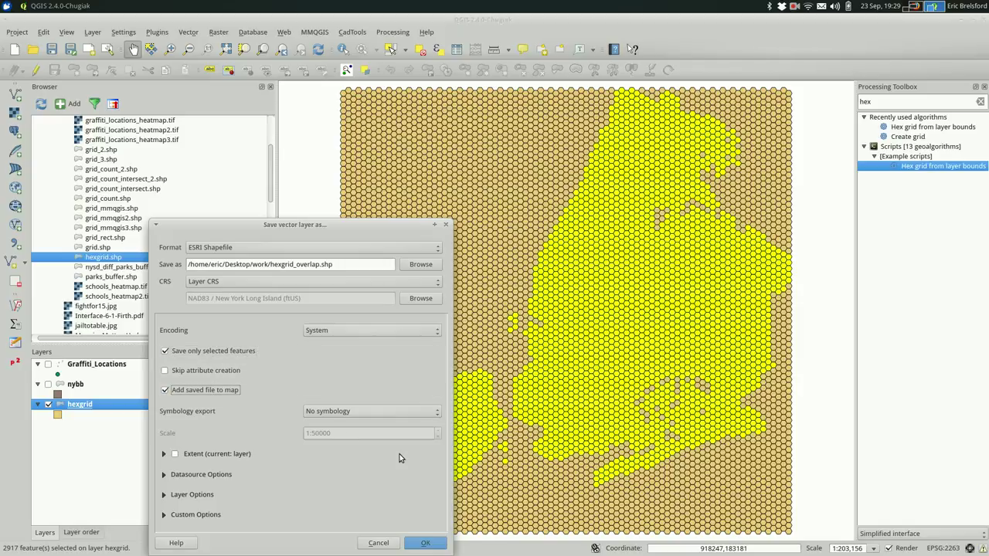
click(415, 540)
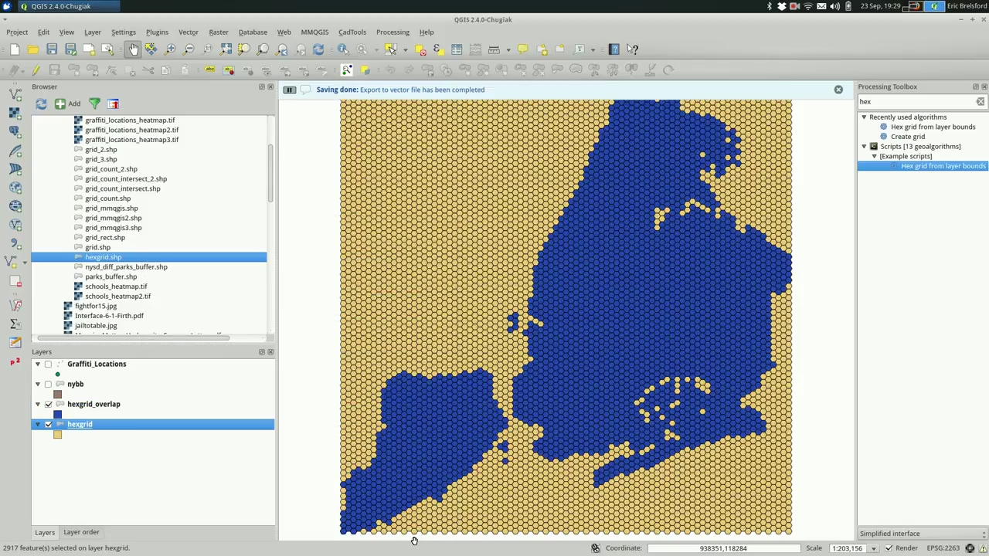
Remove the original hexgrid and nybb layers from the project.
click(48, 404)
click(48, 405)
right_click(87, 429)
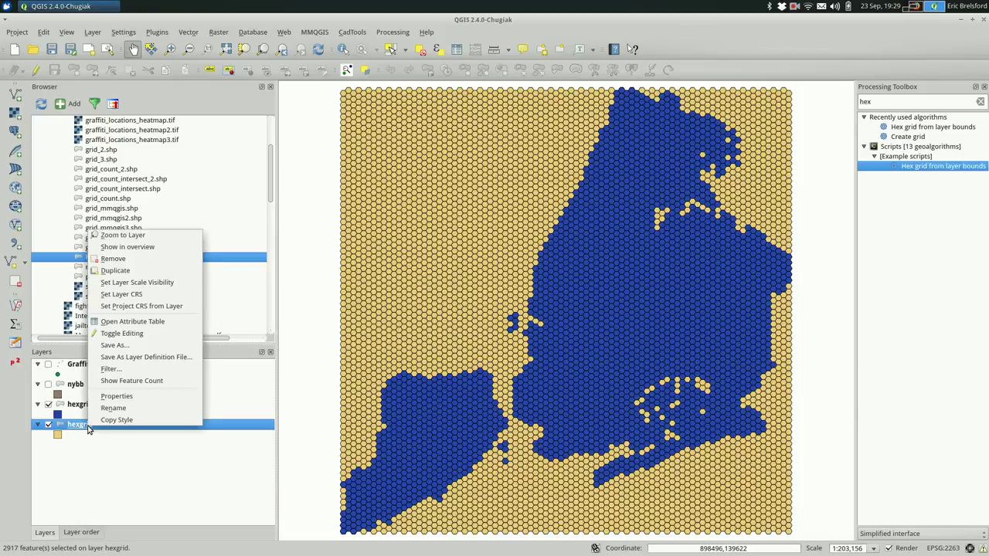
click(143, 261)
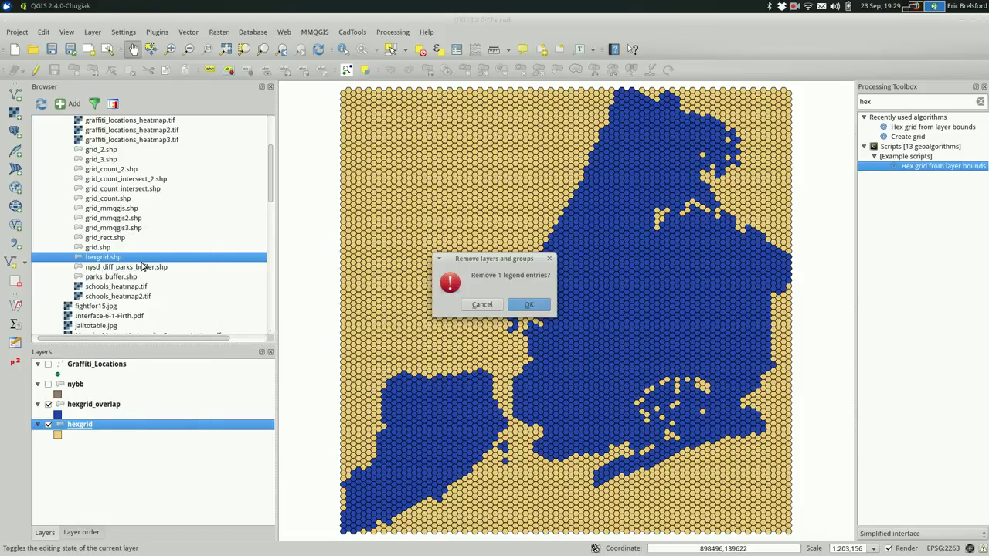
key(Return)
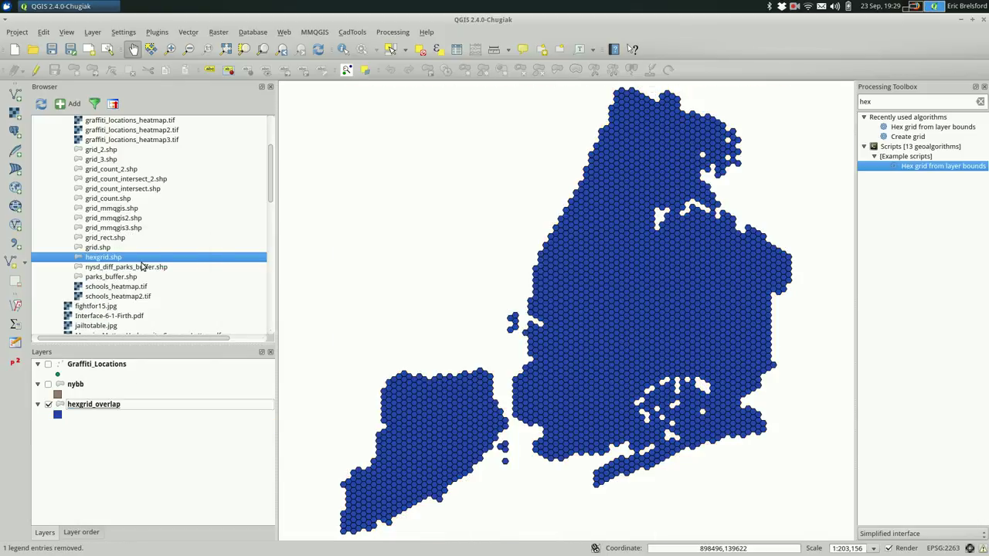
click(48, 385)
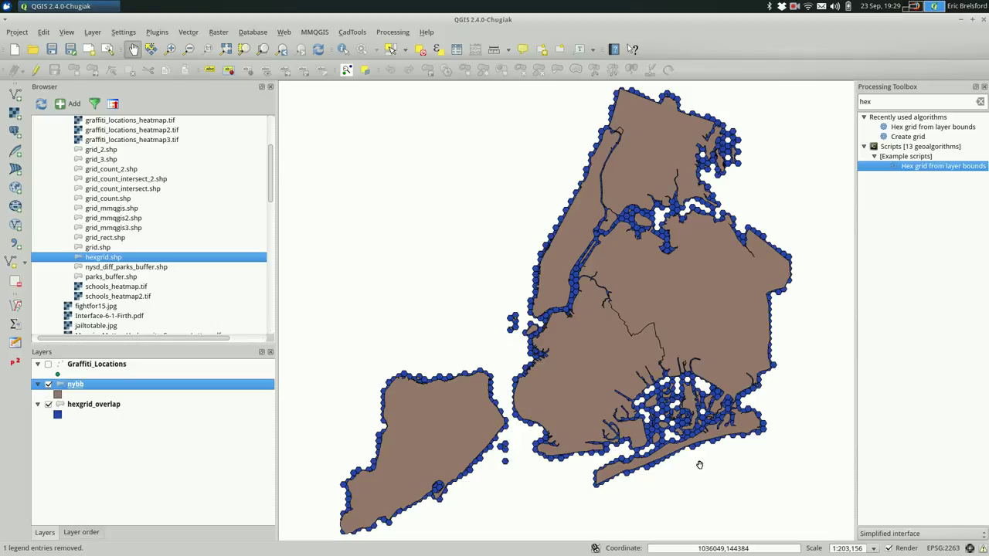
click(49, 385)
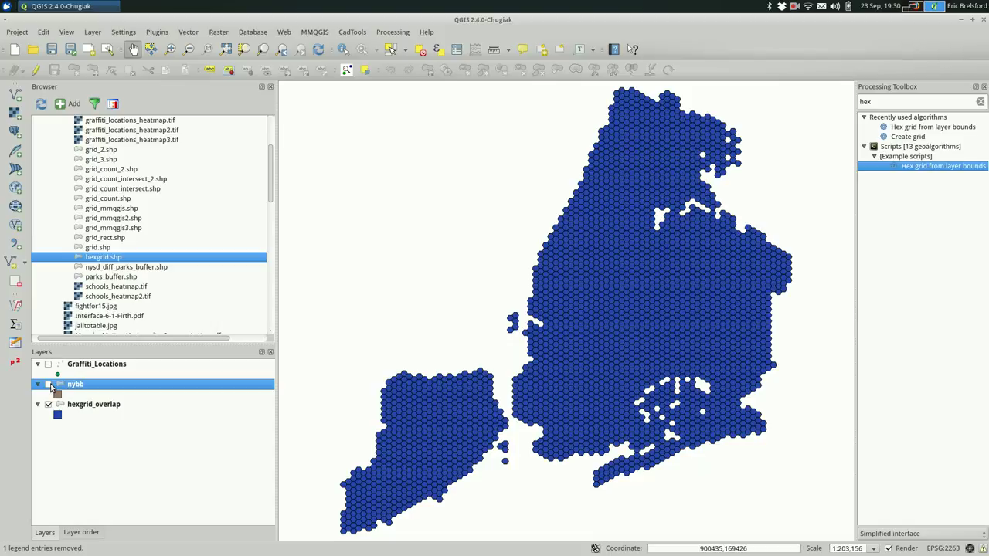
right_click(72, 384)
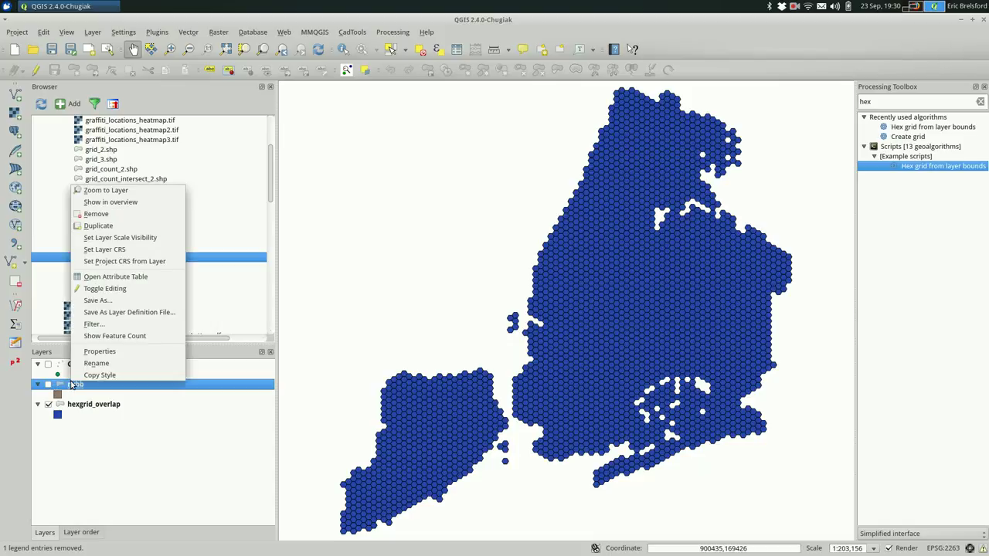
click(111, 216)
key(Return)
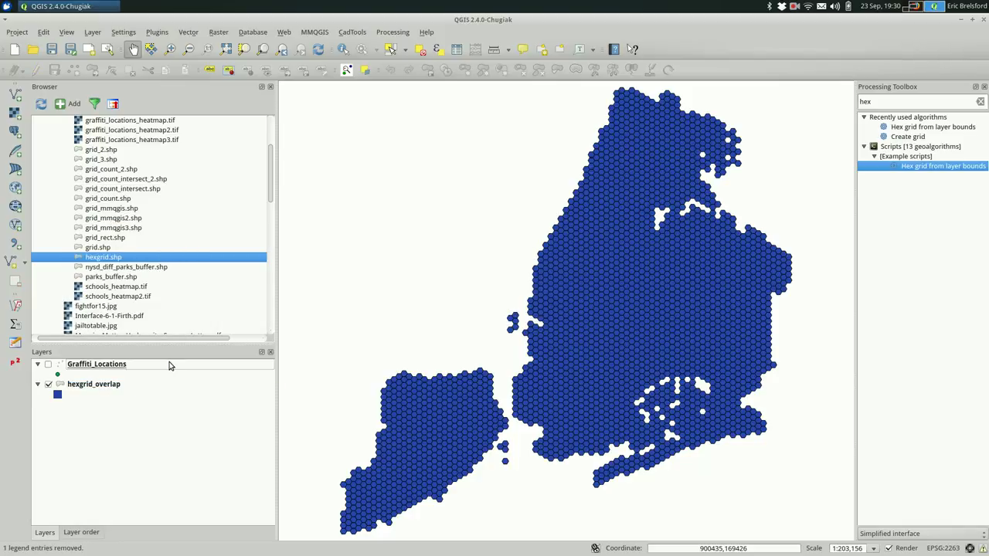
Show Graffiti_Locations and open the hexgrid_overlap attribute table.
click(48, 364)
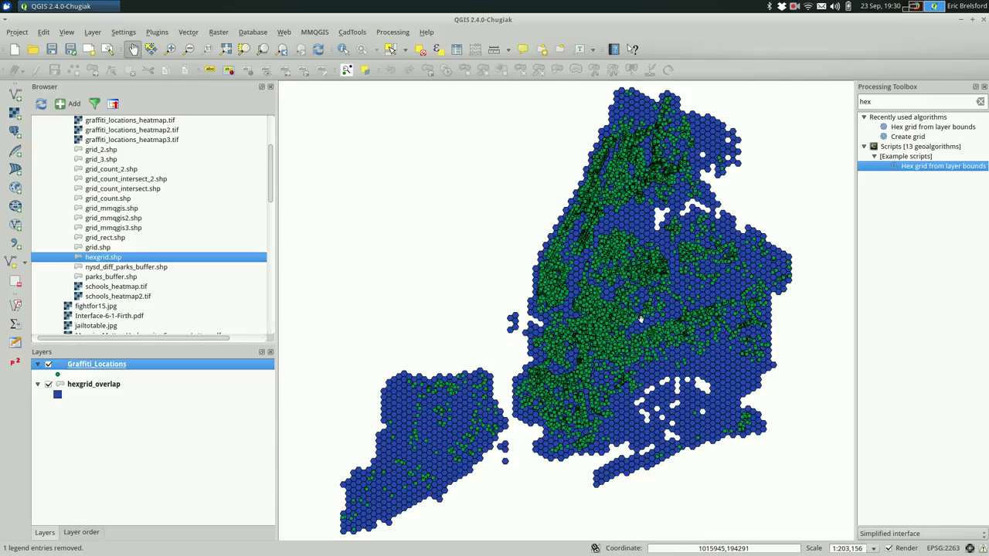
click(128, 383)
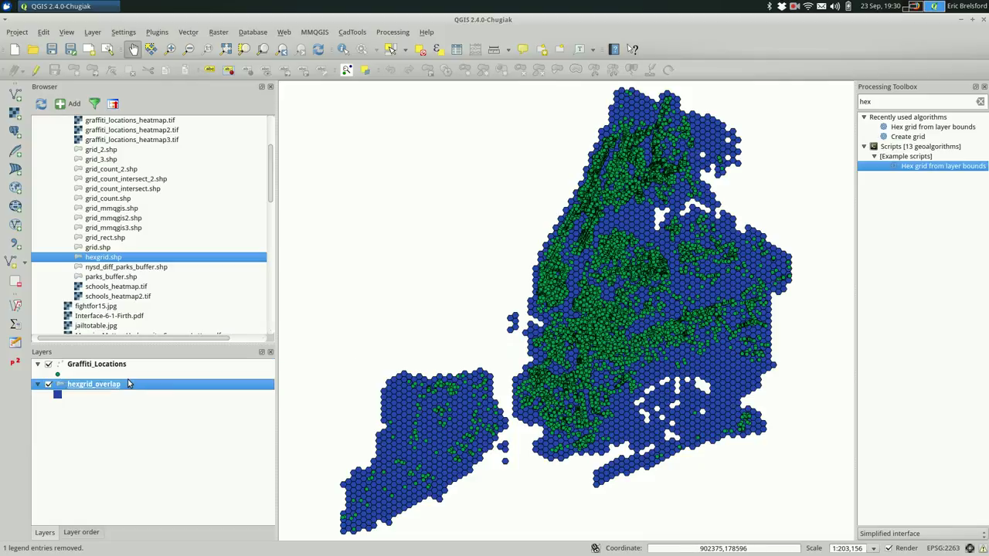
click(457, 48)
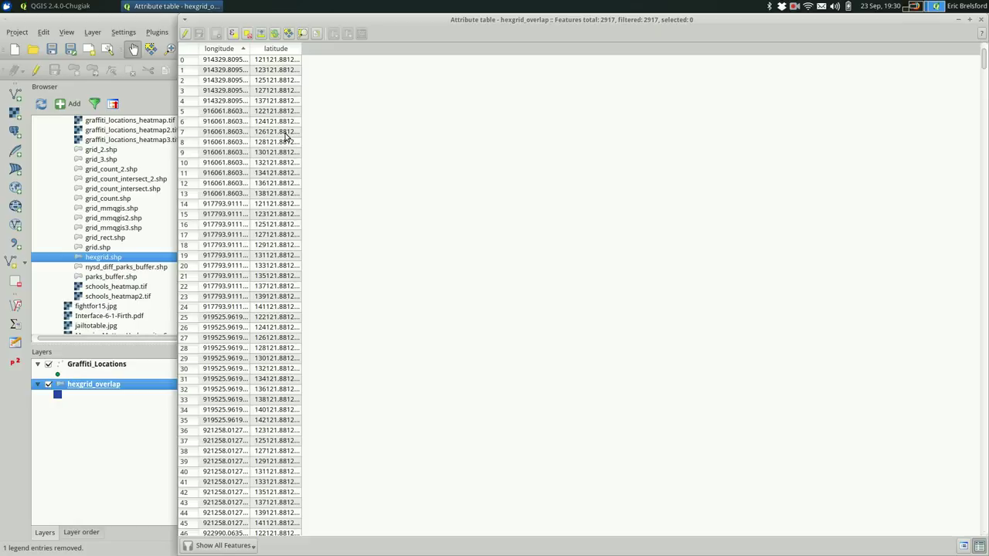
Close the hexgrid_overlap attribute table with Escape.
key(Escape)
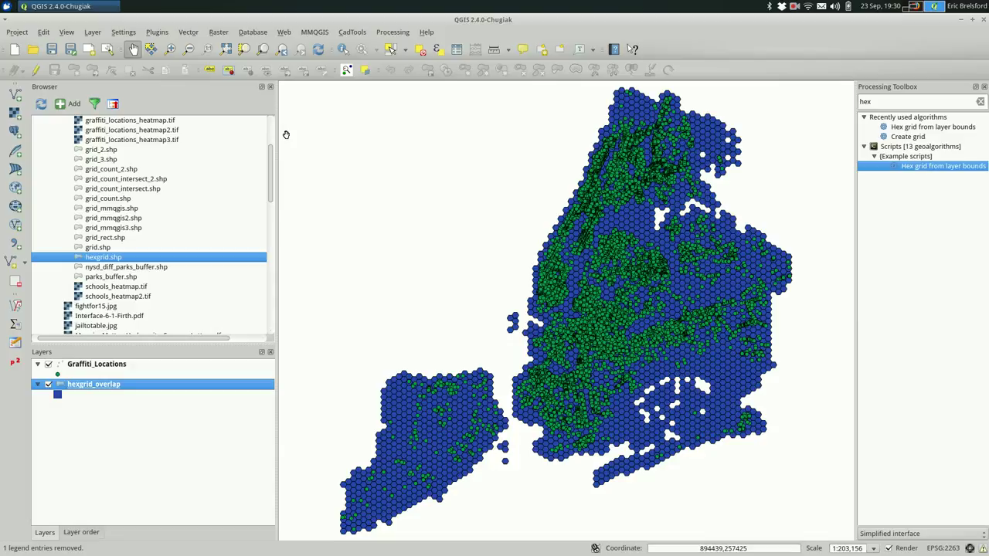
Set up Points in polygon with hexgrid_overlap polygons, Graffiti_Locations points and a count field.
click(190, 35)
mouse_move(235, 115)
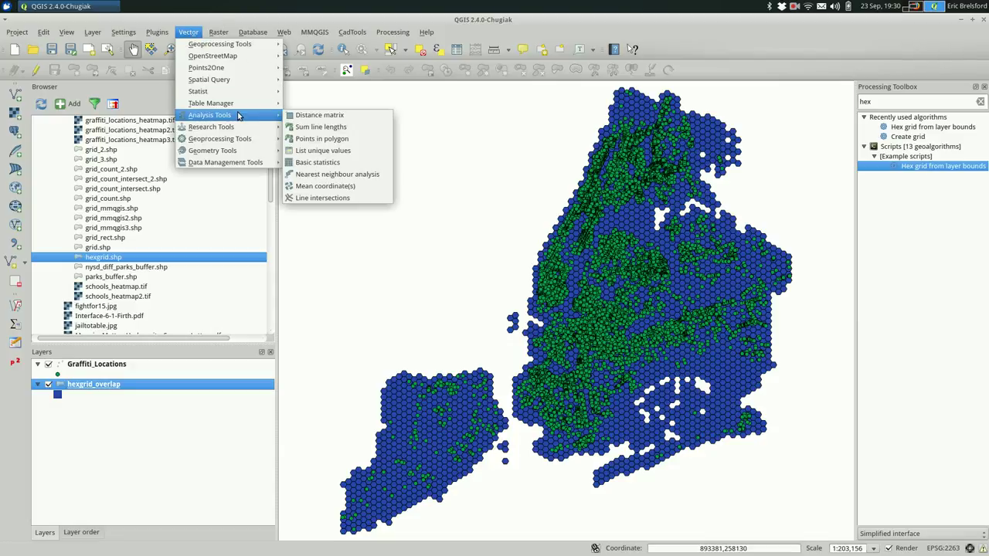
click(375, 147)
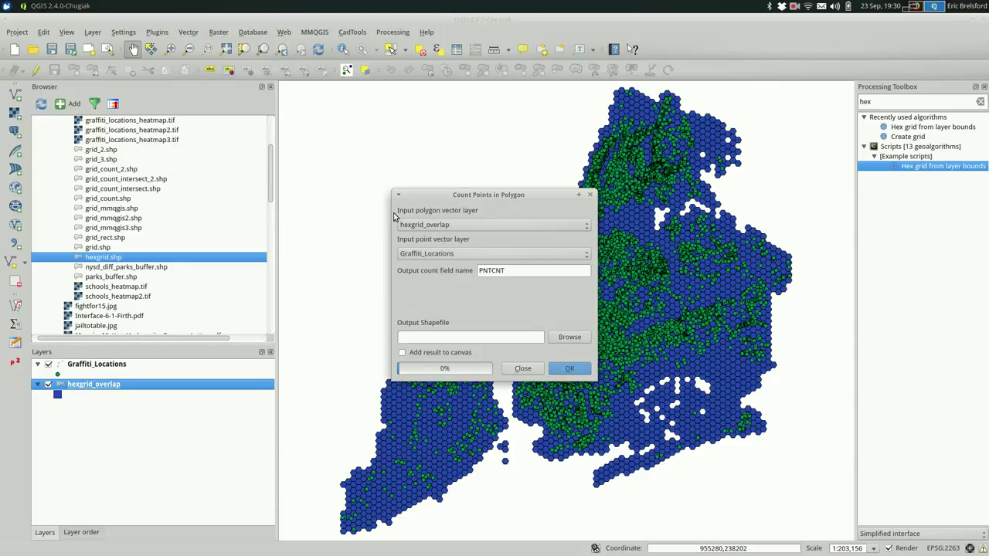
click(487, 226)
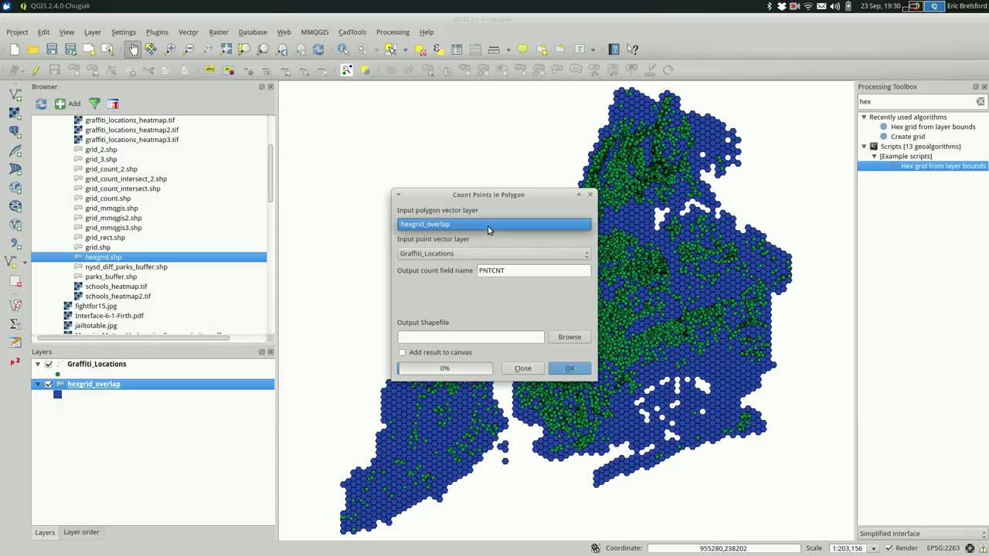
click(487, 226)
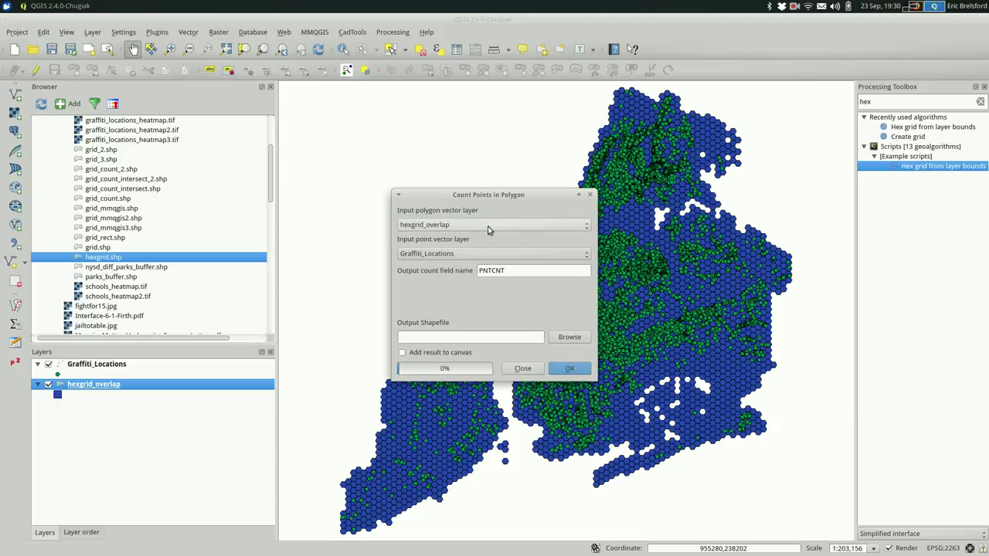
click(439, 256)
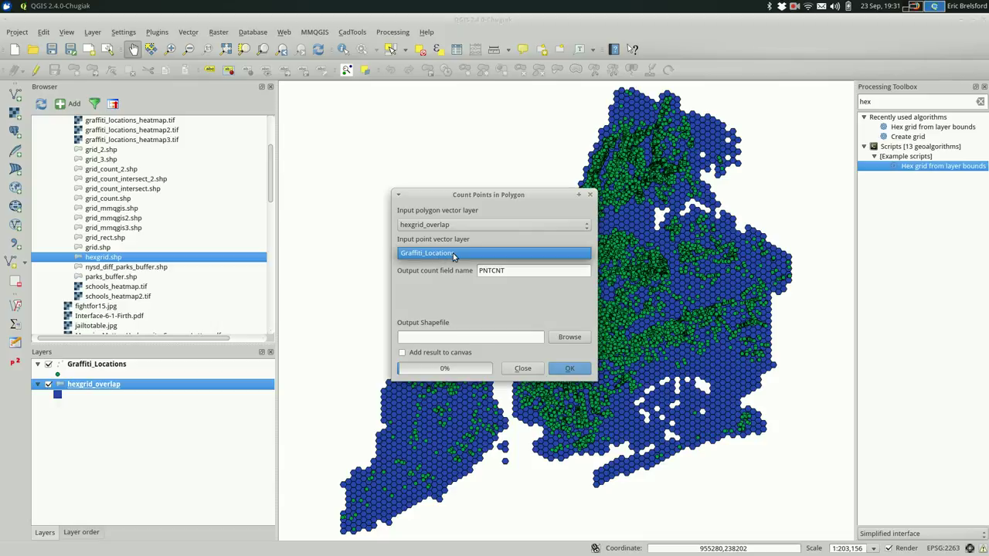
click(454, 253)
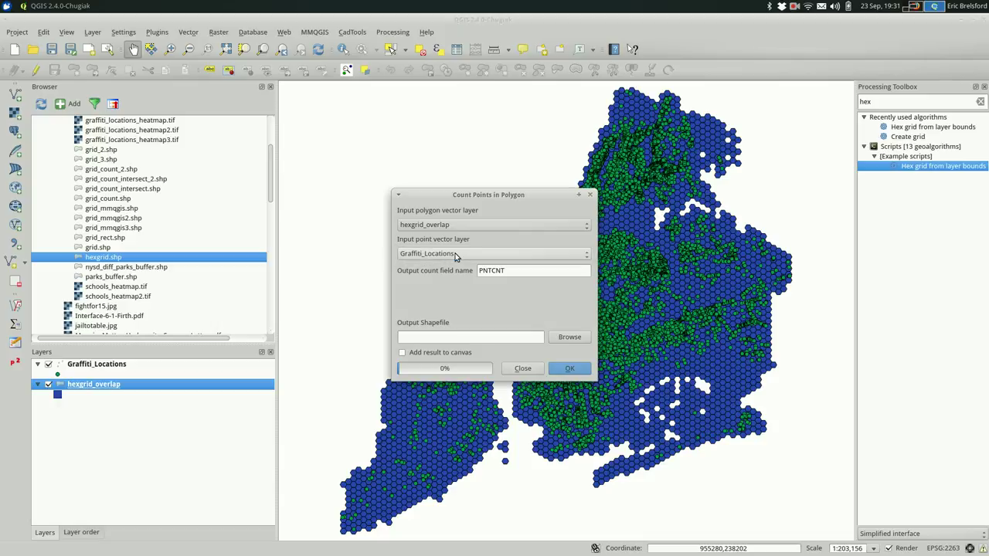
click(531, 268)
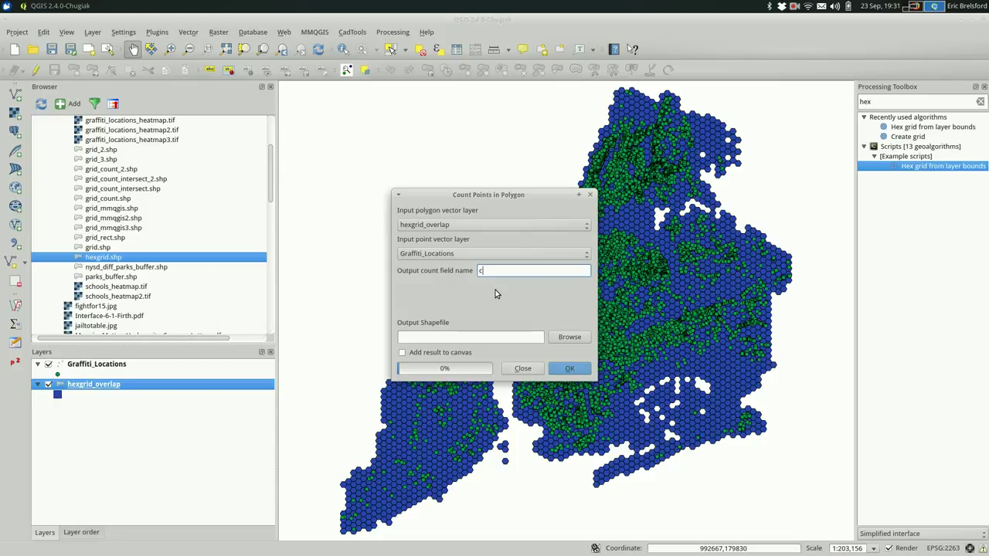
Output to hexgrid_count.shp, add the result to canvas, and run the count.
click(568, 337)
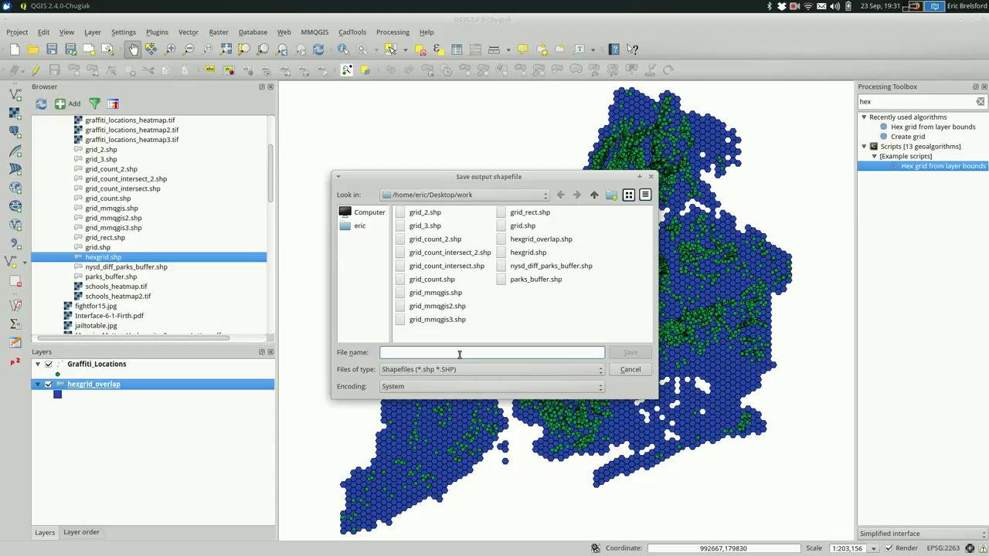
text(hexgrid_)
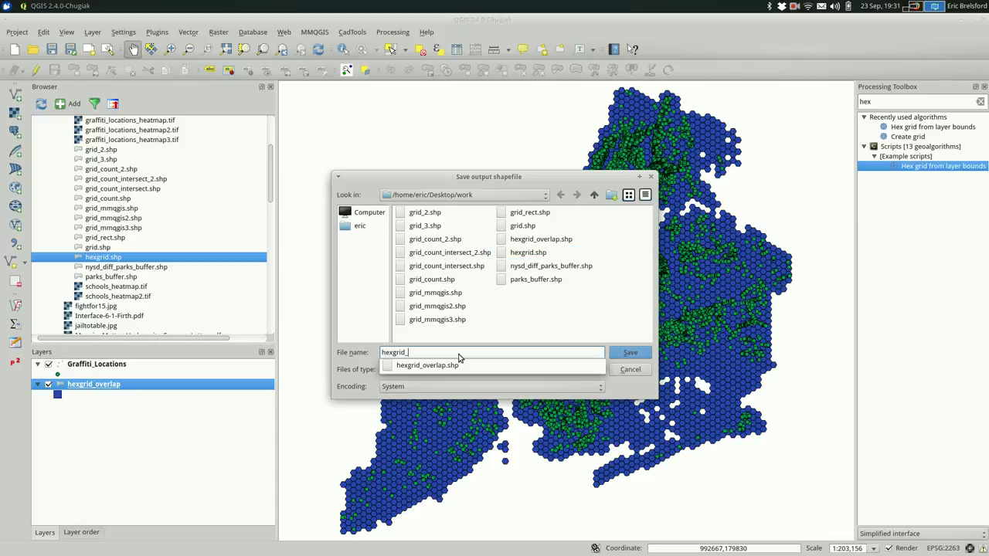
text(count)
key(Return)
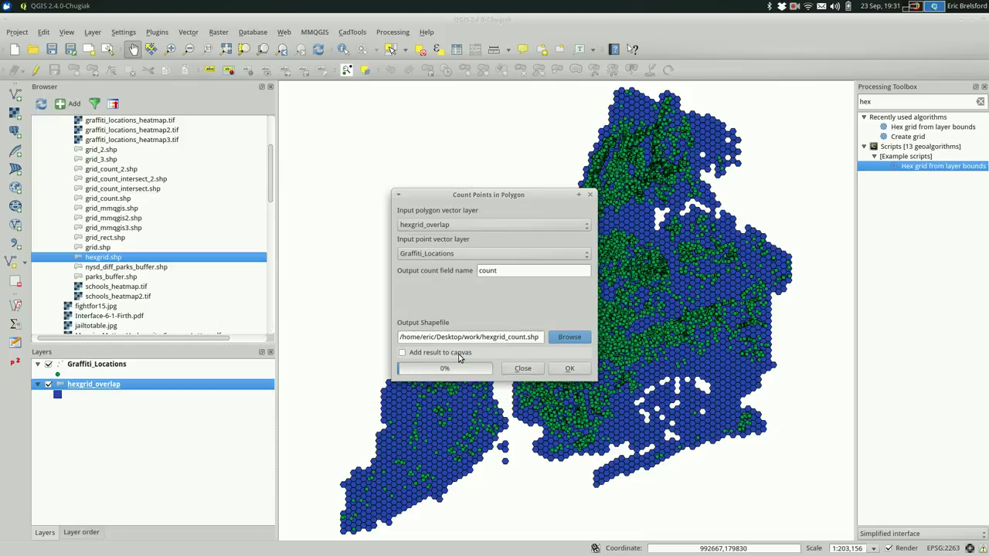
key(Tab)
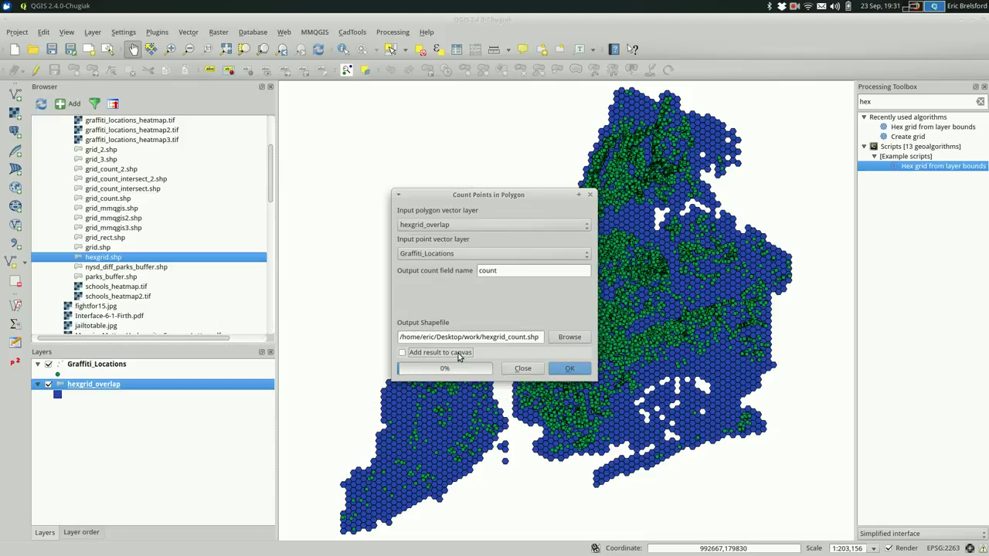
click(456, 356)
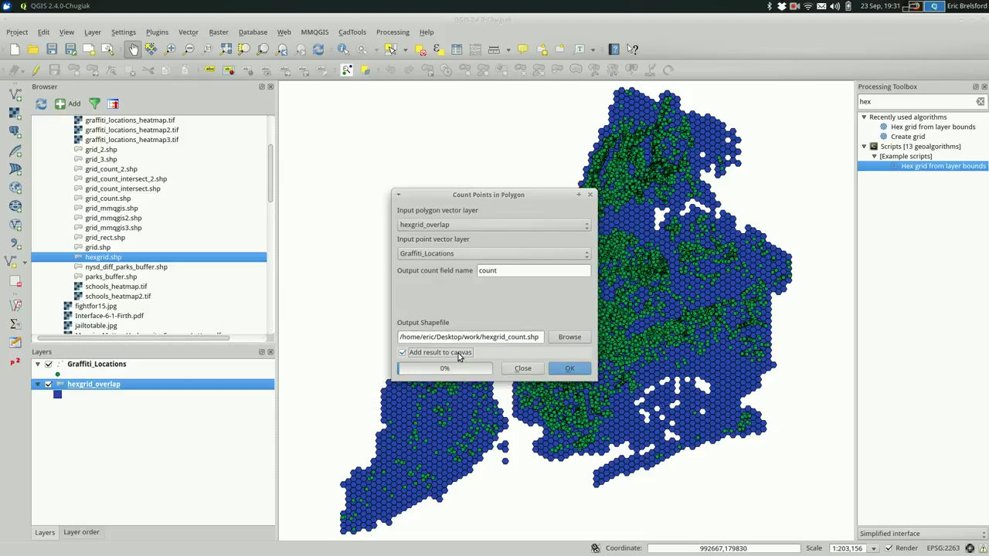
click(568, 370)
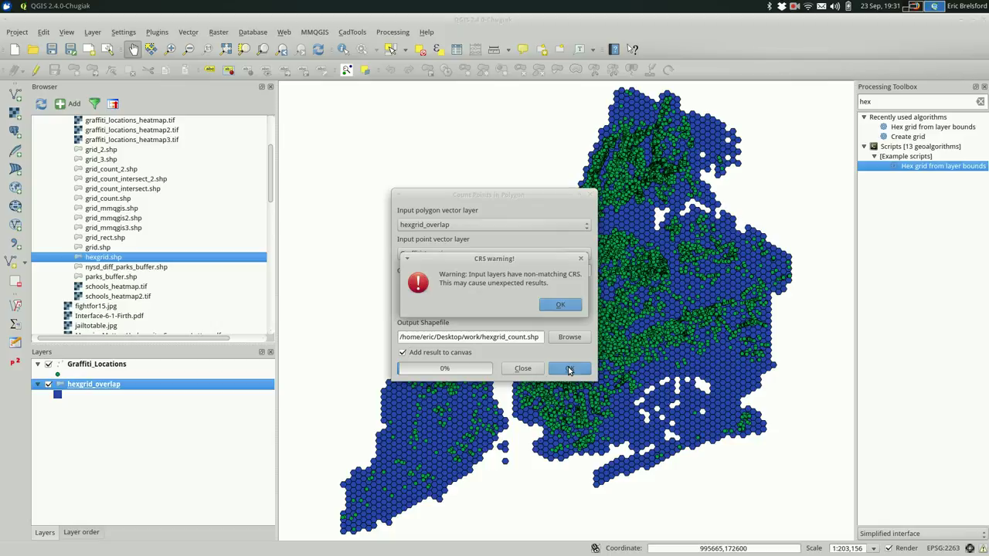
Dismiss the CRS mismatch warning so Points in polygon can finish creating hexgrid_count.
click(562, 303)
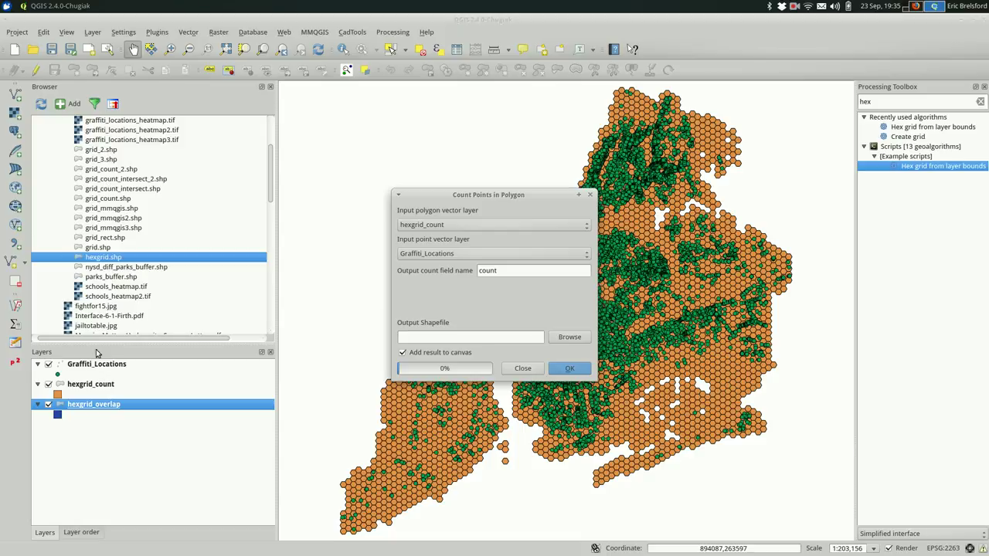
click(521, 370)
click(180, 378)
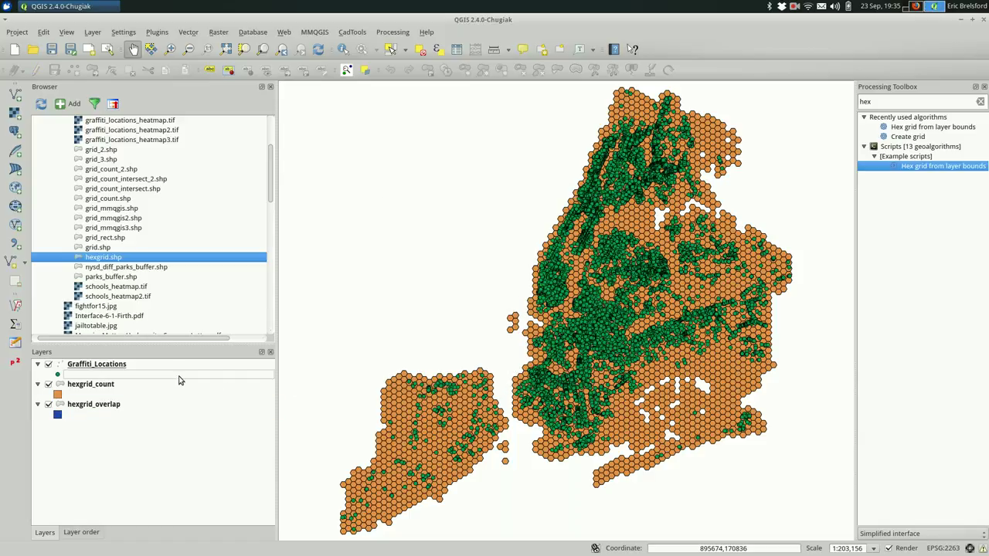
click(171, 386)
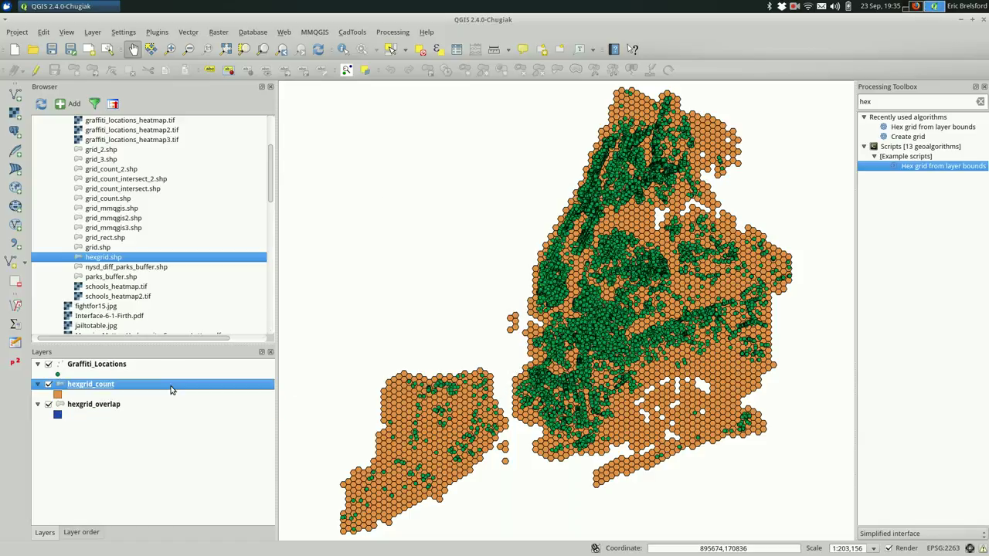
right_click(171, 389)
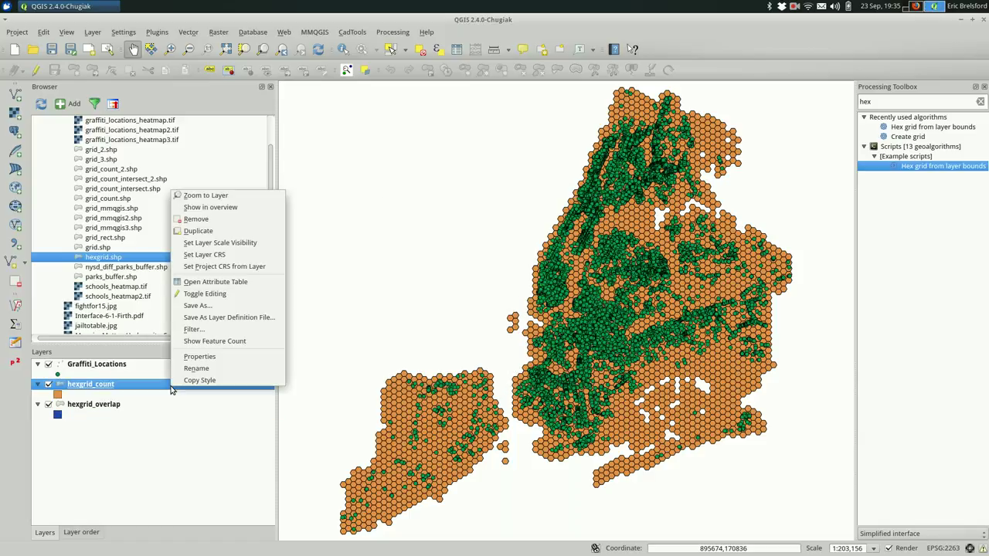
click(215, 284)
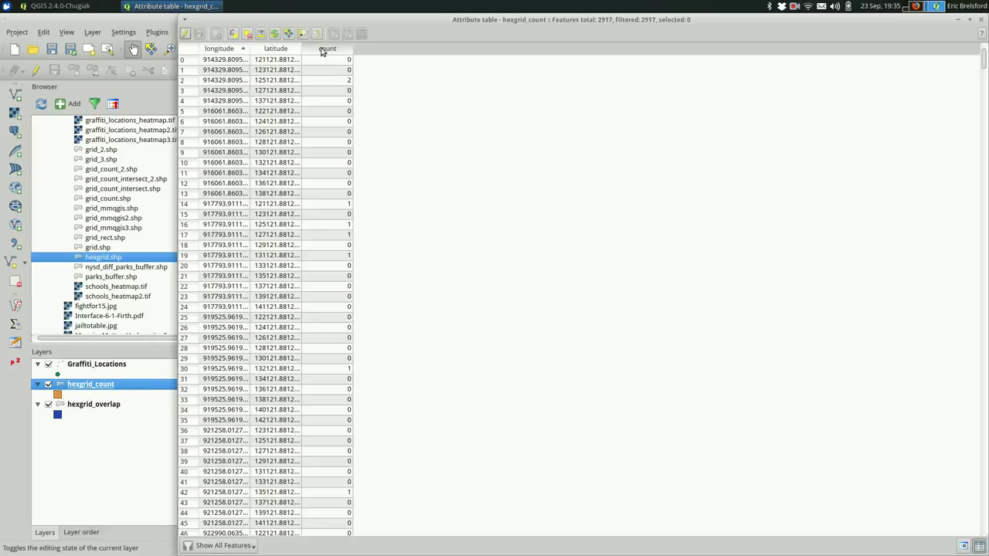
click(322, 48)
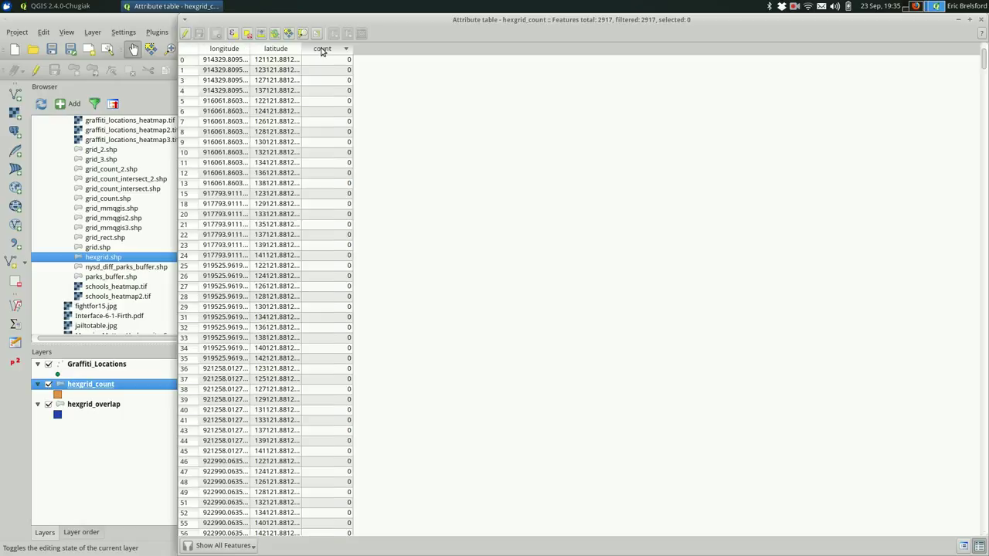
click(322, 49)
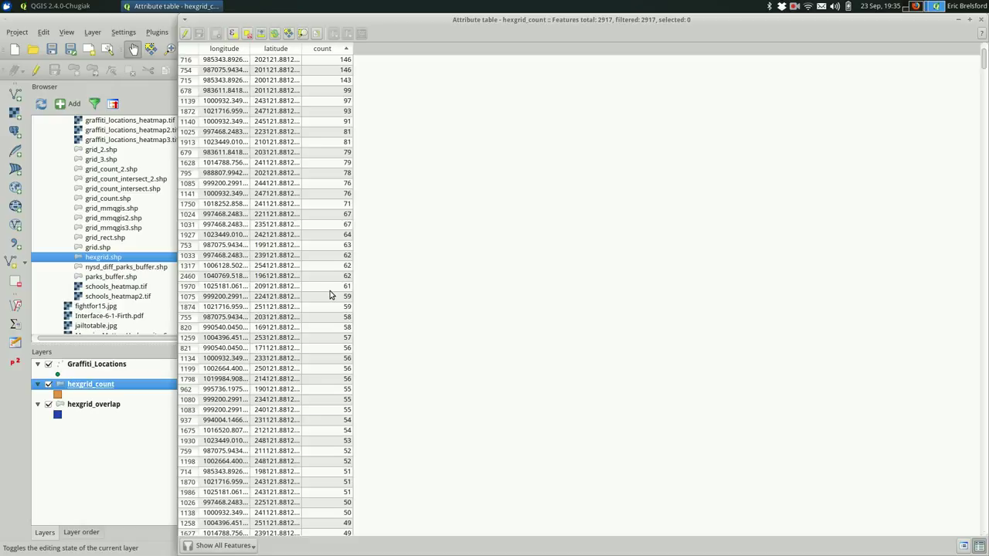
scroll(323, 342, down, 4)
scroll(323, 343, down, 20)
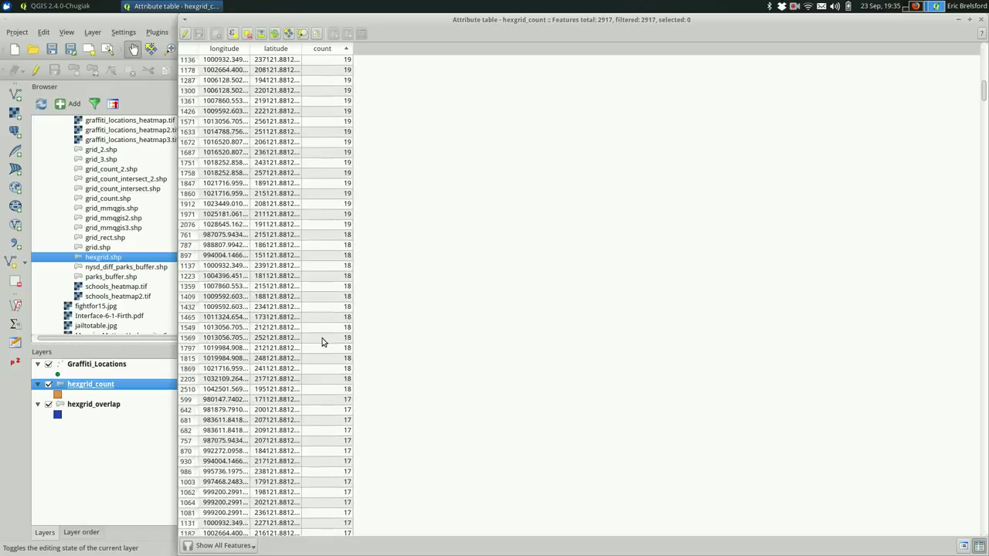
scroll(323, 342, down, 15)
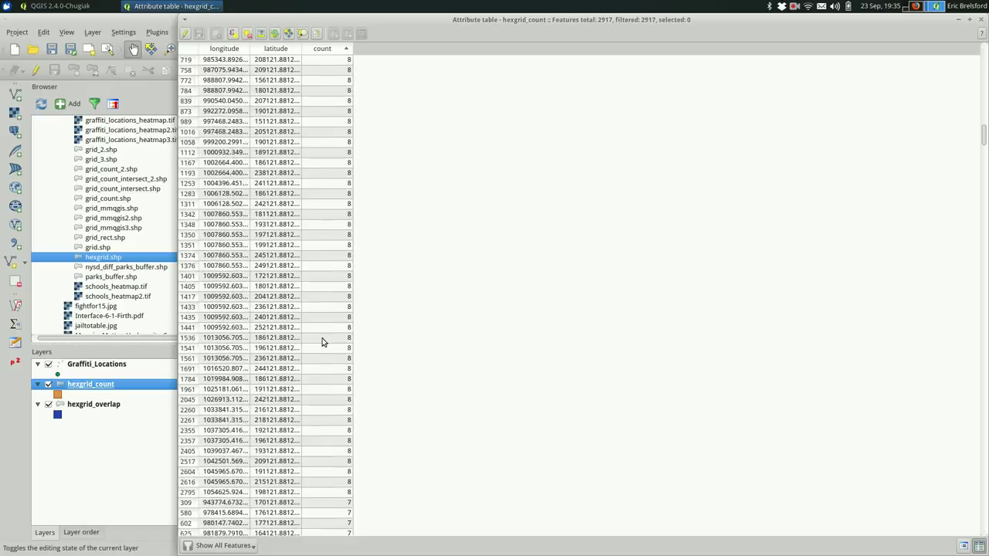
scroll(323, 343, down, 20)
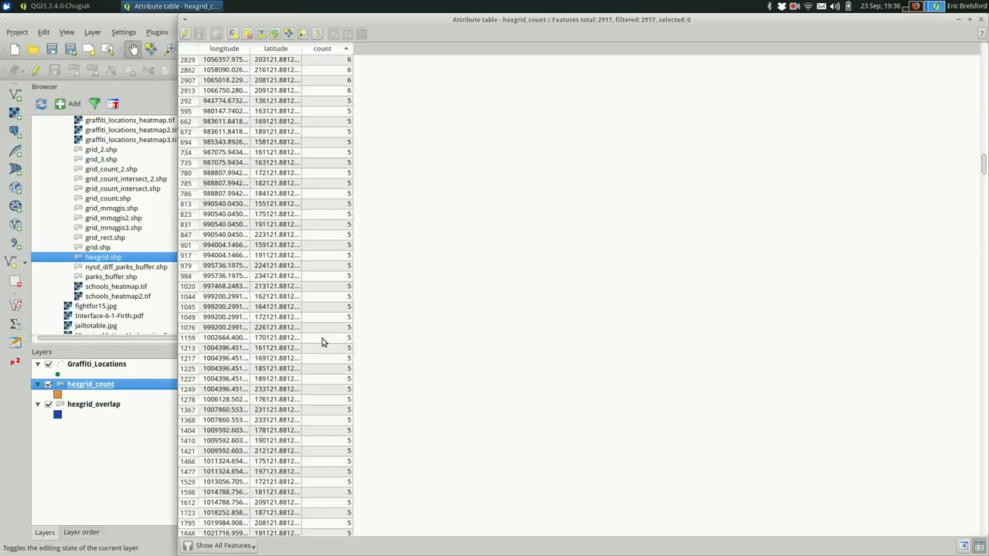
scroll(324, 342, down, 10)
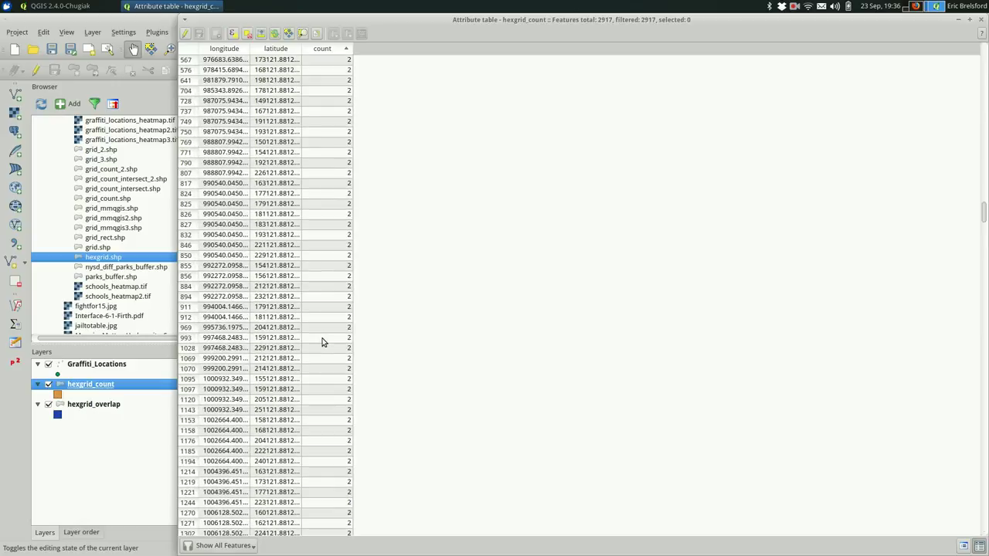
key(Escape)
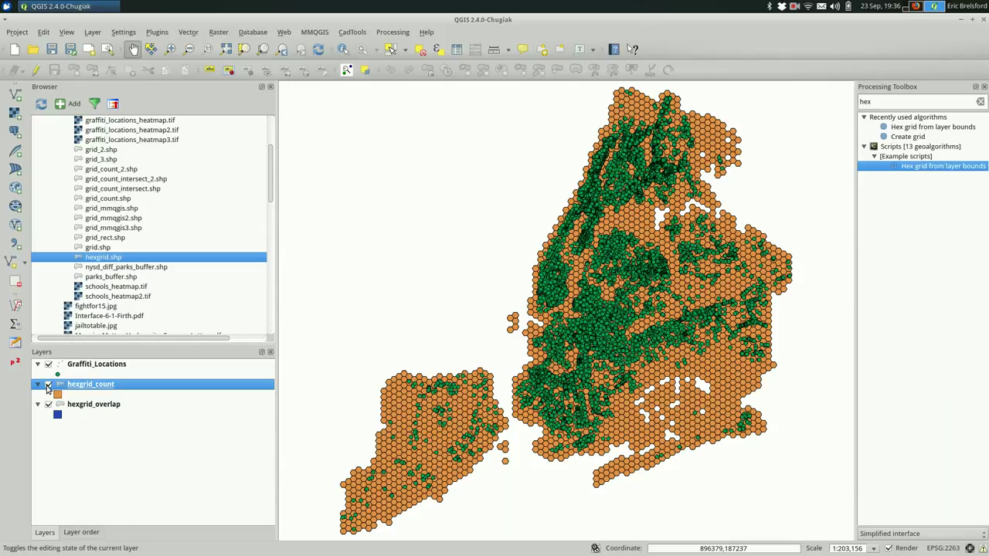
Remove the hexgrid_overlap layer from the project.
click(90, 407)
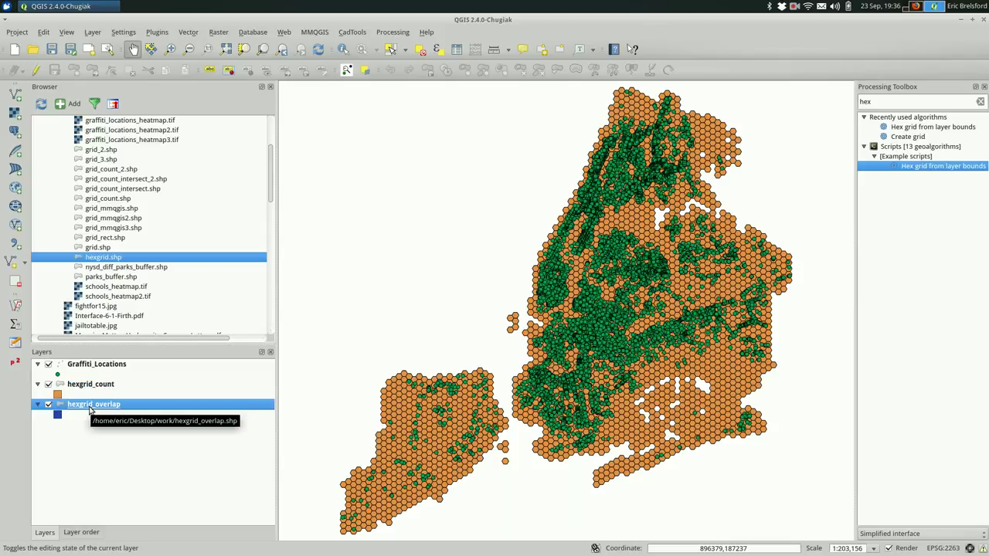
key(ctrl+d)
key(Return)
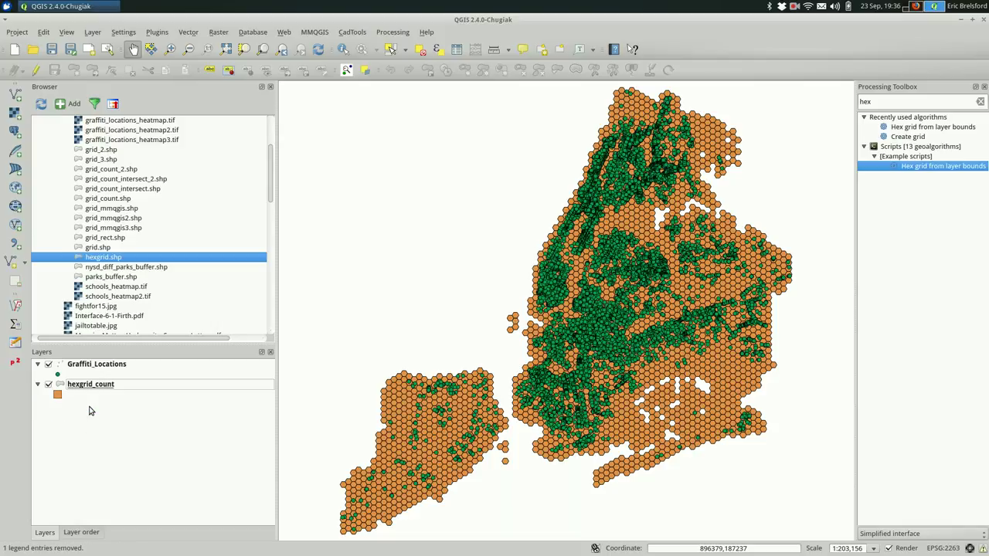
Style hexgrid_count as graduated Blues on the count field with five classes, and apply.
click(103, 383)
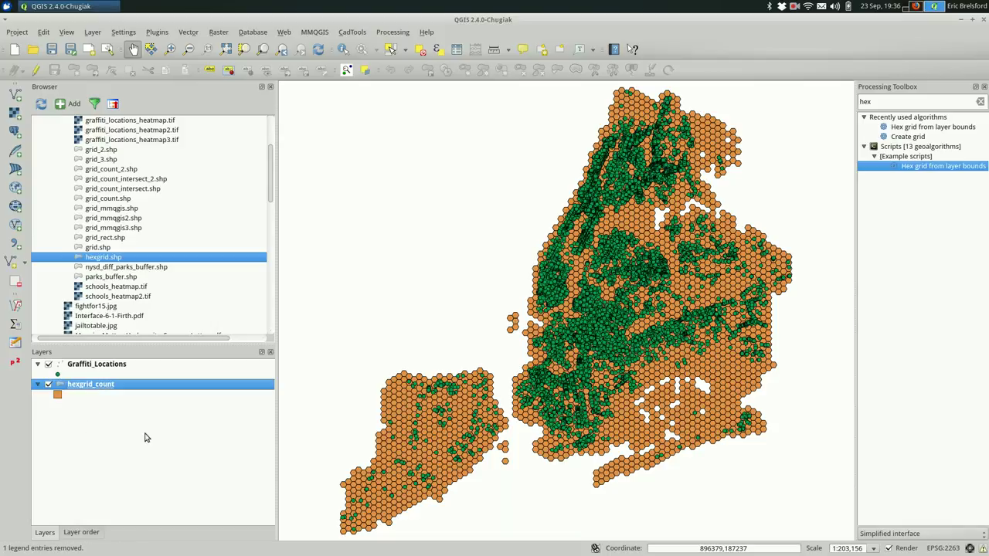
double_click(91, 384)
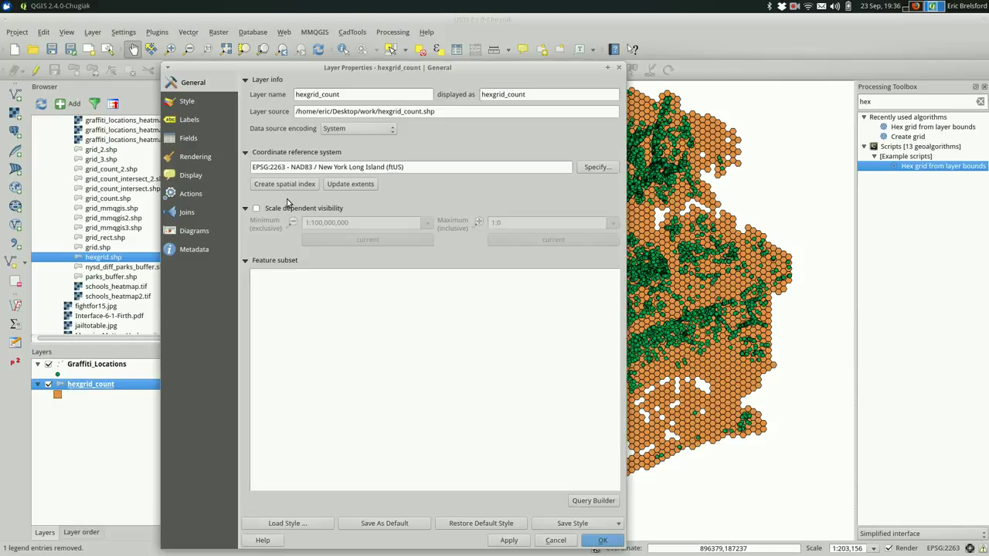
click(200, 103)
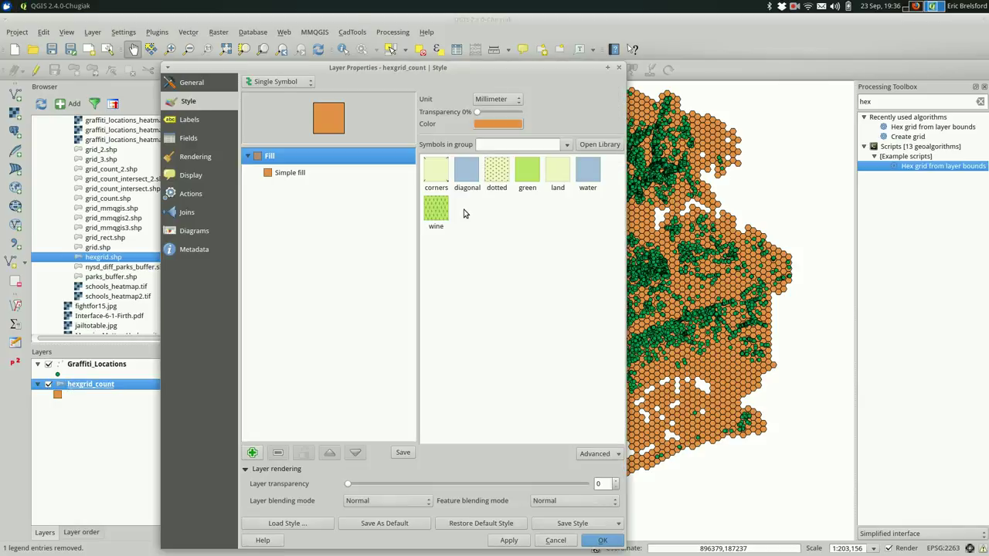
click(277, 82)
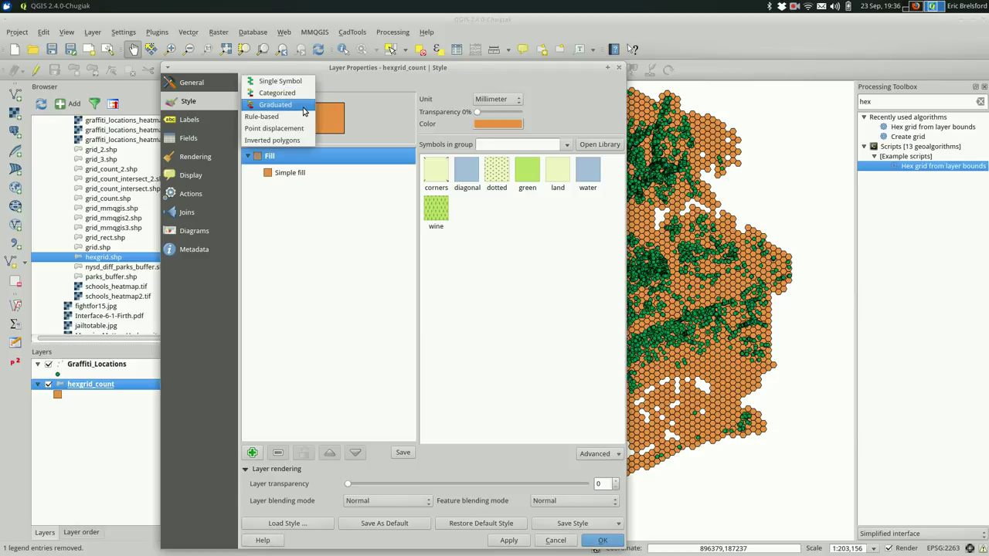
click(304, 108)
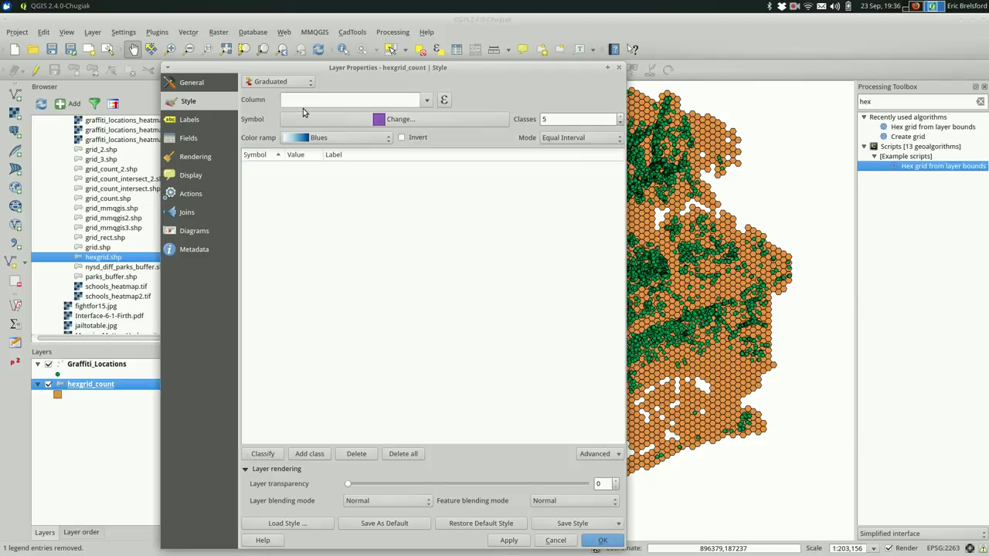
click(431, 103)
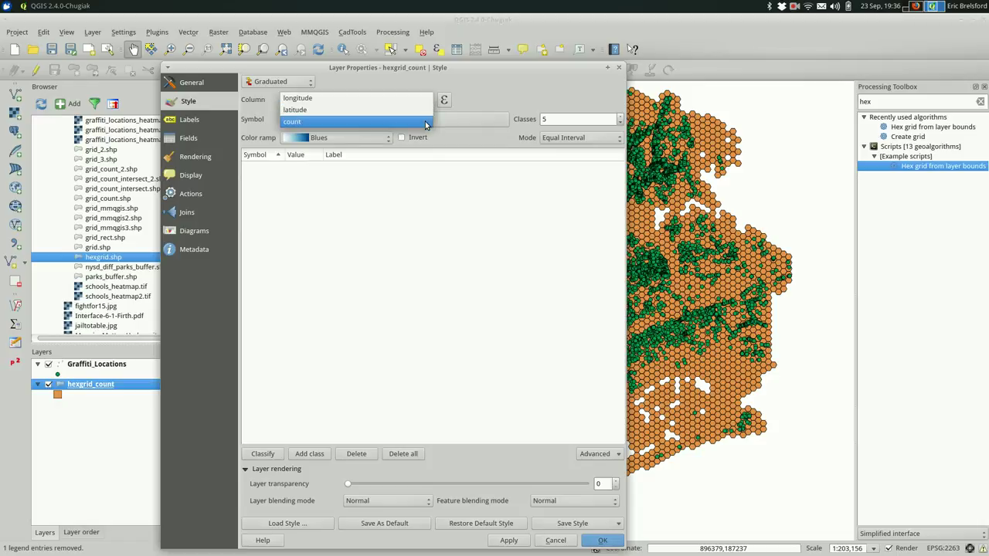
click(425, 122)
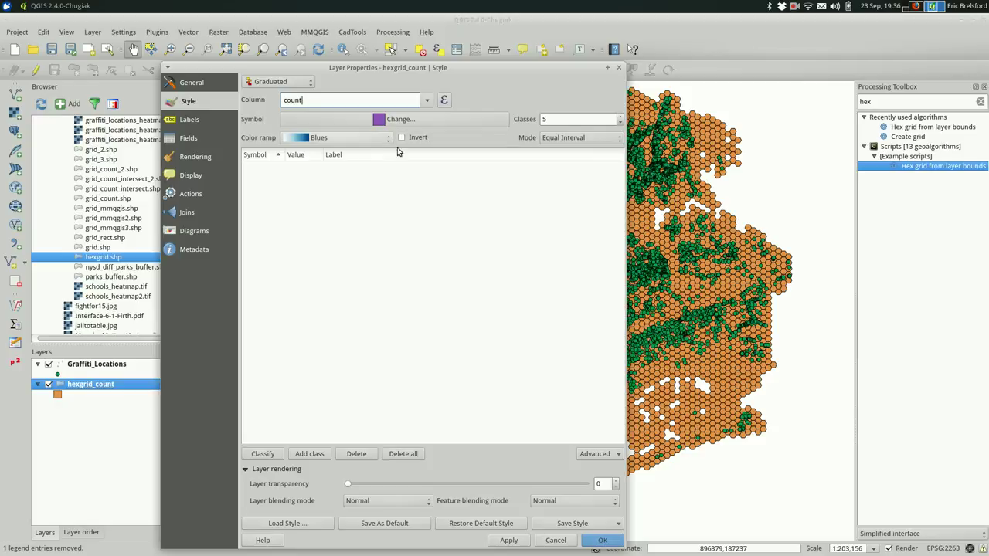
click(272, 456)
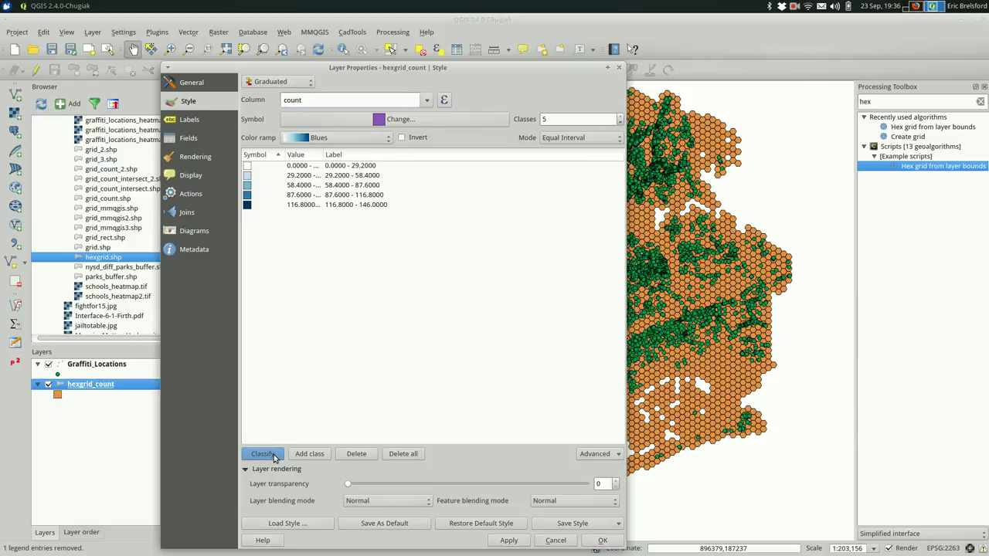
click(508, 540)
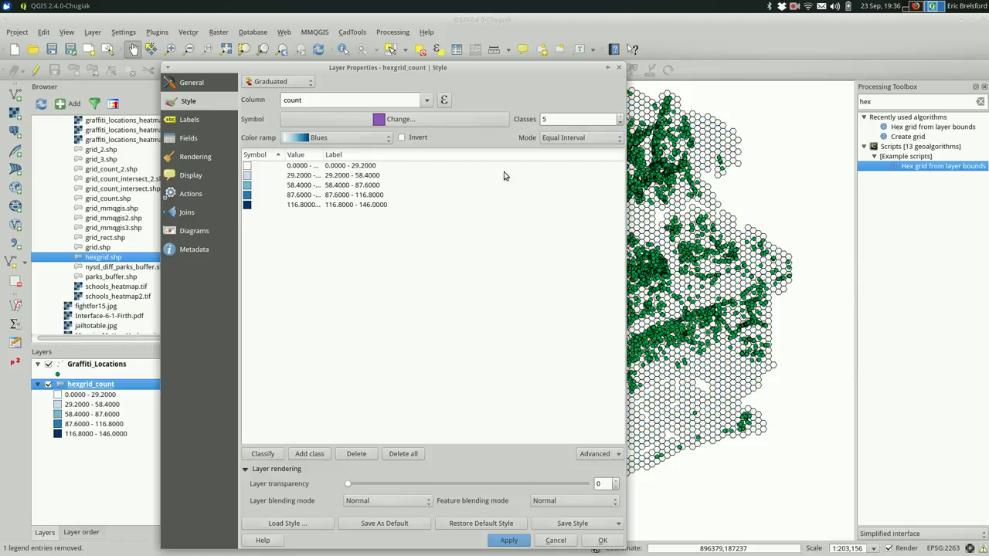
drag(516, 69, 507, 50)
key(Escape)
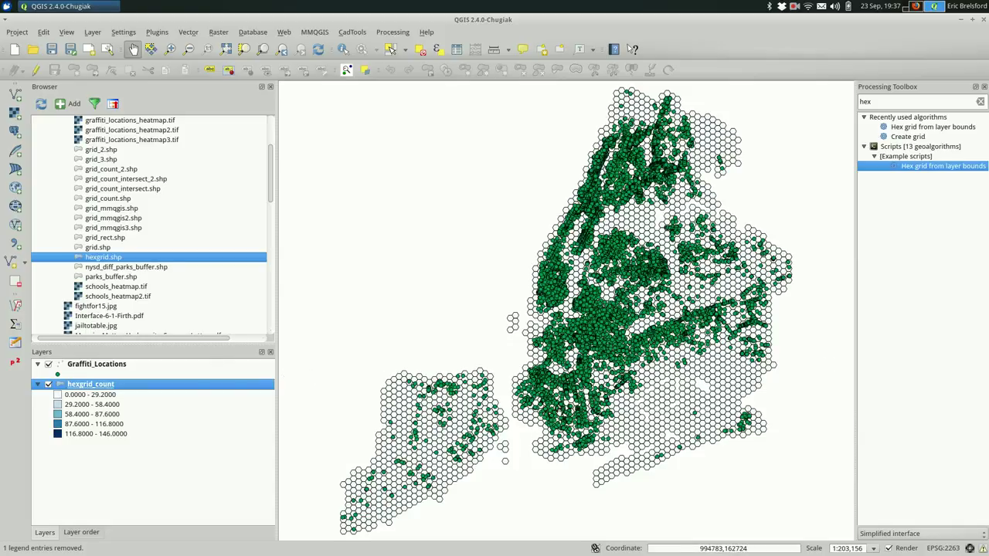
Hide Graffiti_Locations and zoom in and out over the blue-shaded hex grid.
click(49, 364)
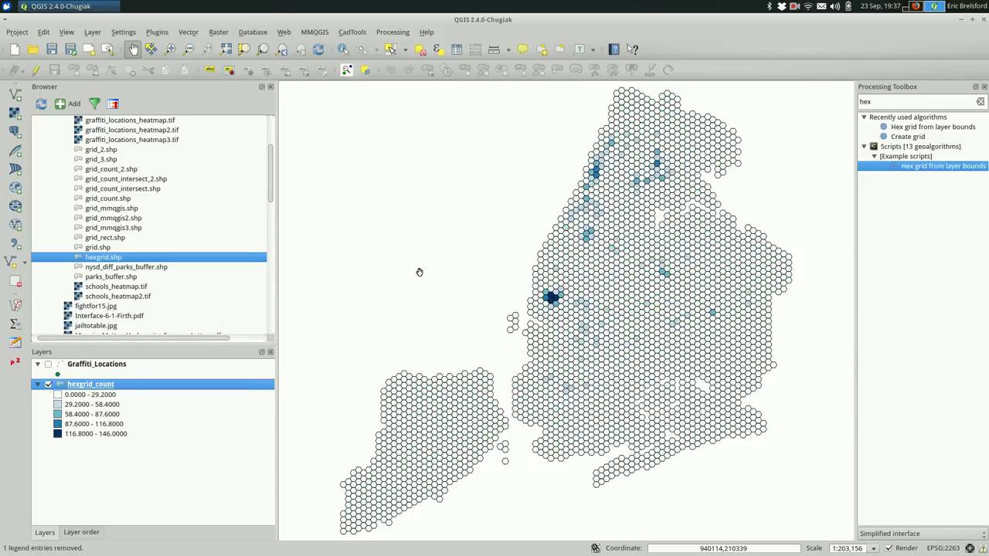
scroll(601, 304, up, 2)
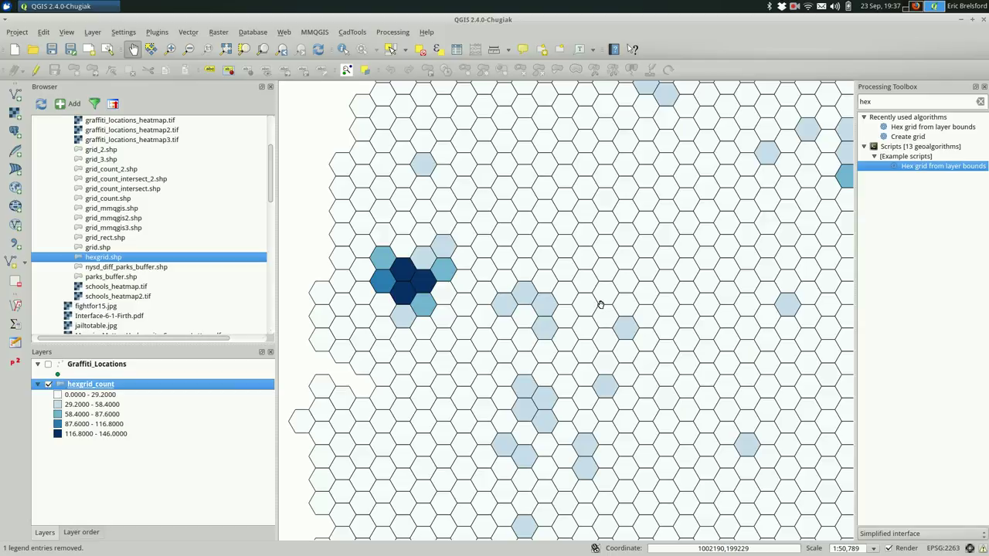
scroll(601, 304, down, 2)
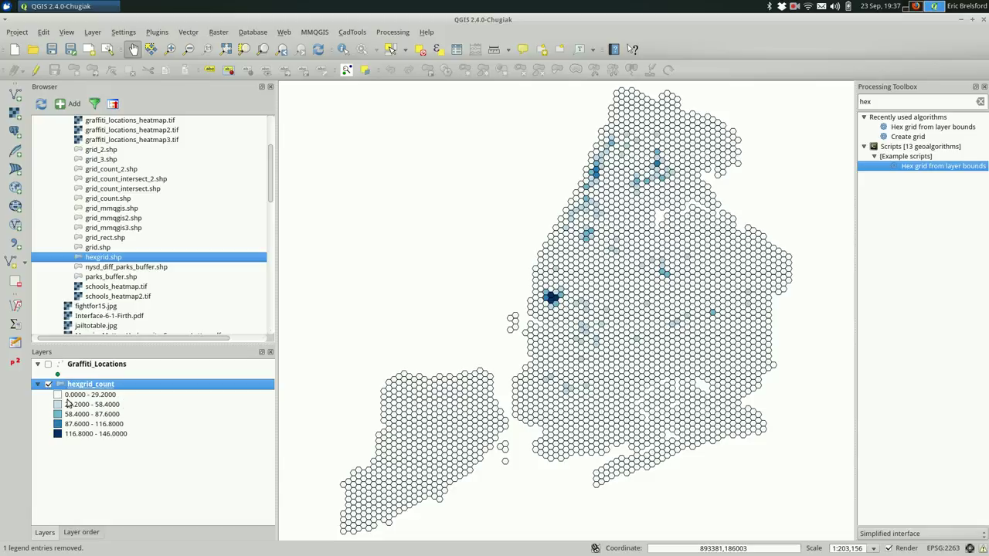
Reclassify hexgrid_count with Natural Breaks (Jenks): 0–4, 4–13, 13–32, 32–64, 64–146.
double_click(111, 392)
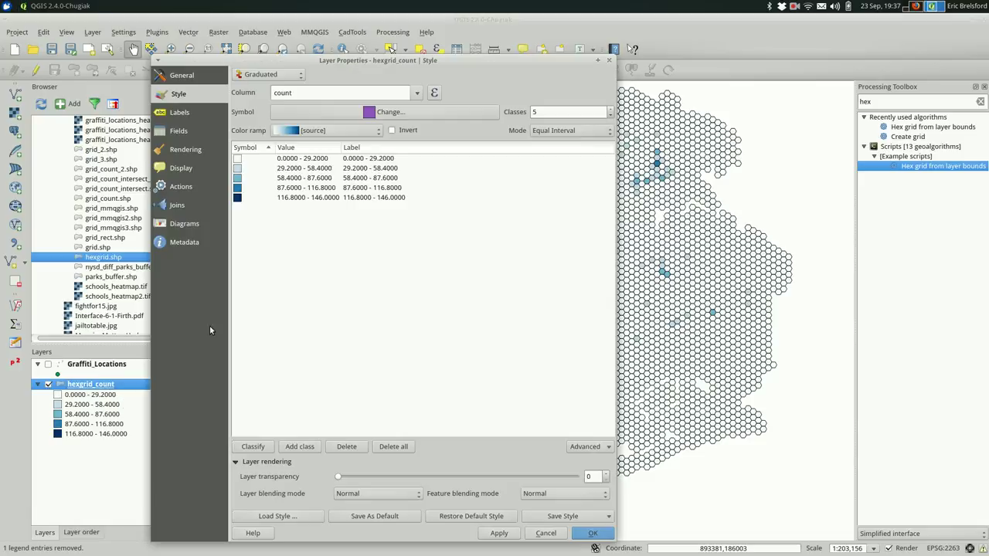
click(574, 129)
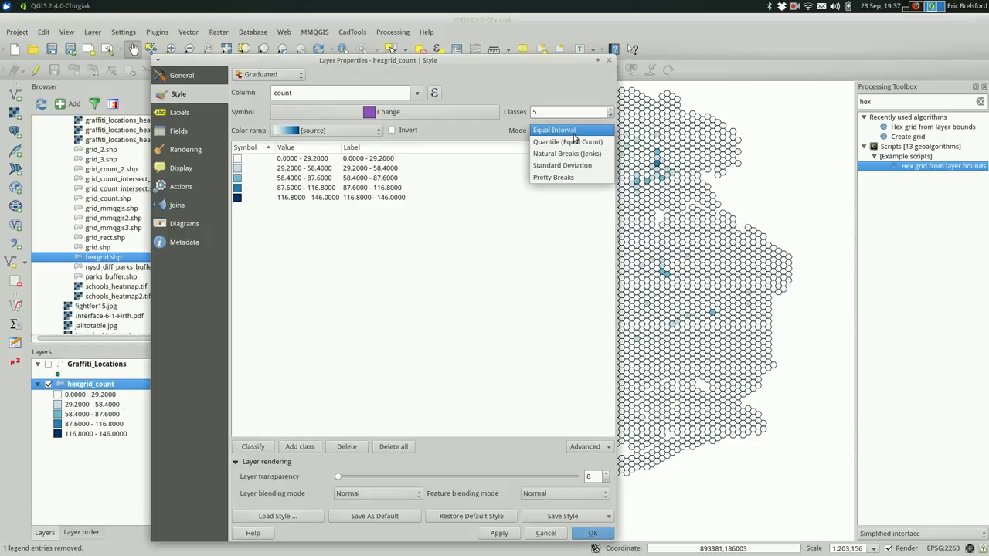
click(572, 154)
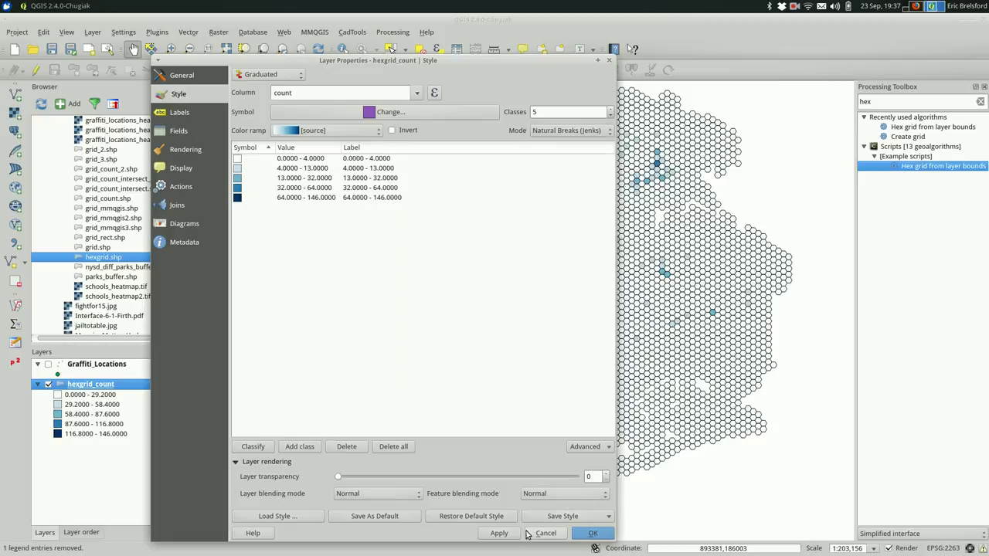
click(590, 534)
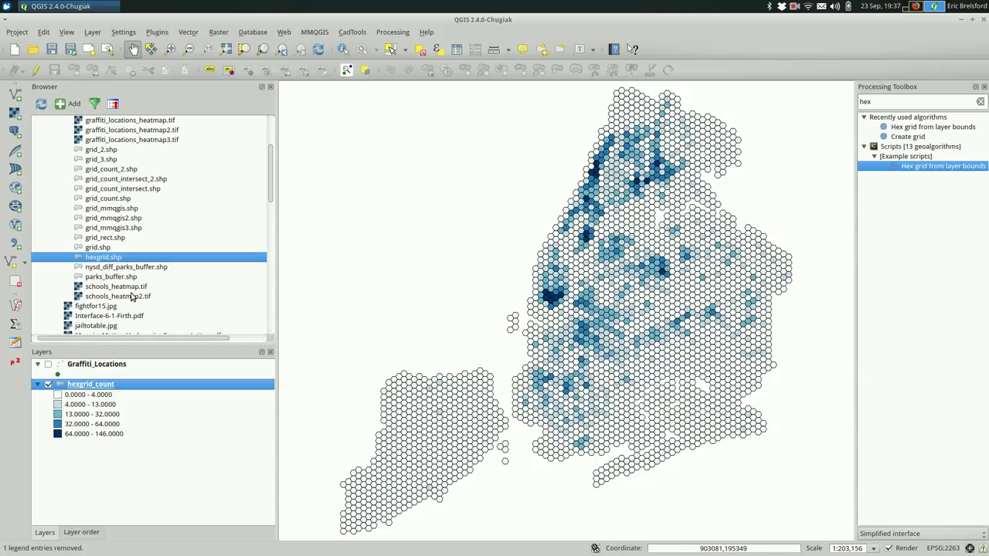
Toggle Graffiti_Locations on and off to compare, leaving it hidden.
click(48, 366)
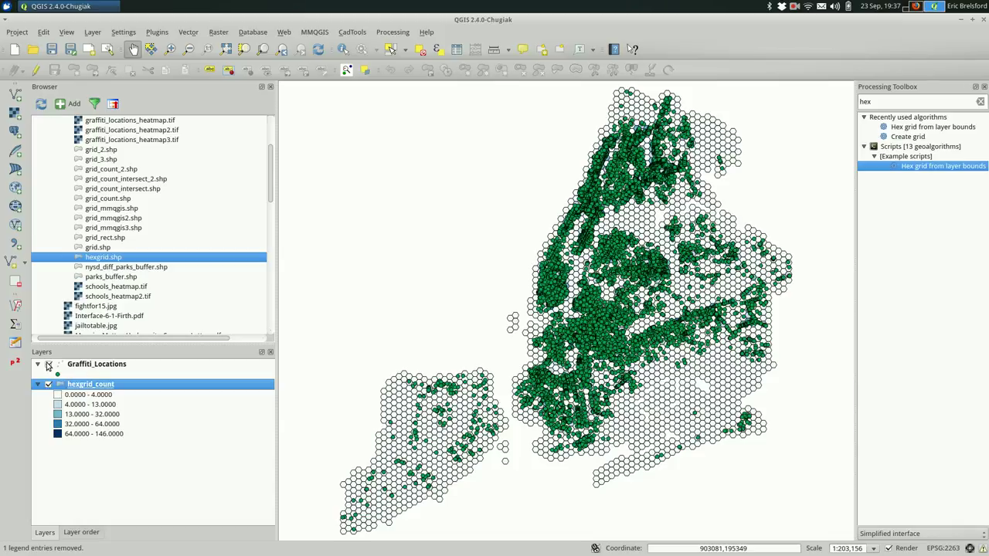
click(48, 366)
click(48, 367)
click(48, 366)
click(48, 367)
click(48, 366)
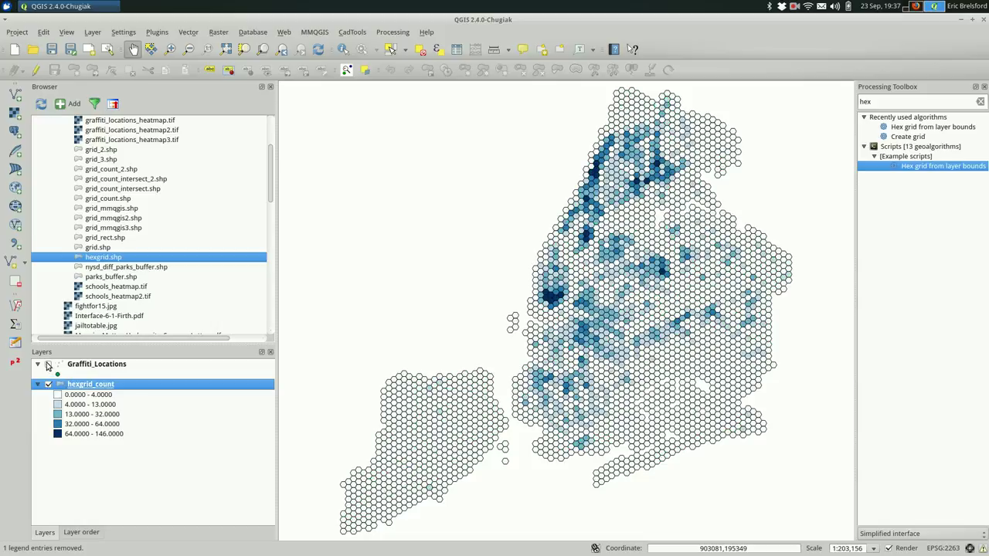
click(48, 367)
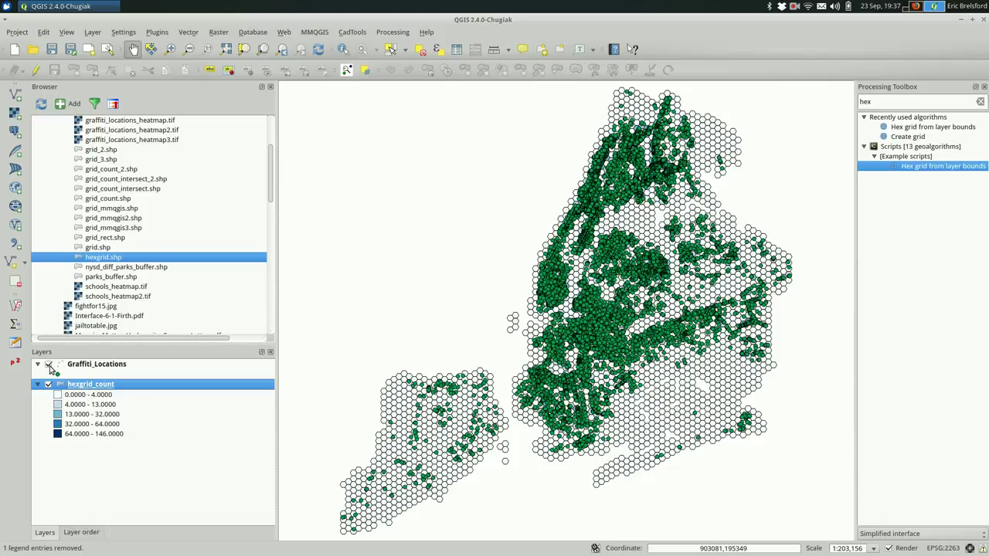
click(48, 365)
click(48, 364)
click(47, 365)
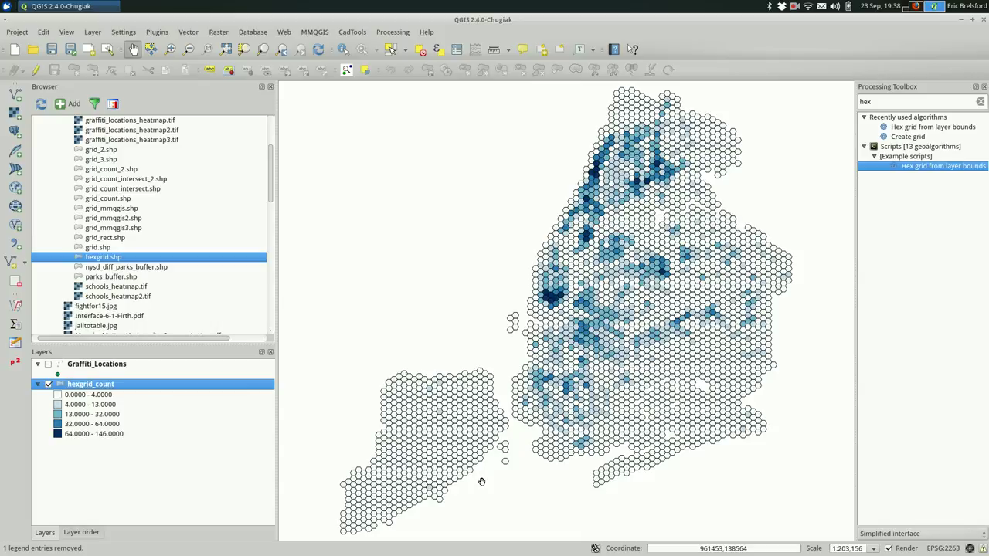
Switch hexgrid_count to Quantile (Equal Count) classes 0–0, 0–0, 0–1, 1–7, 7–146 and apply.
double_click(131, 384)
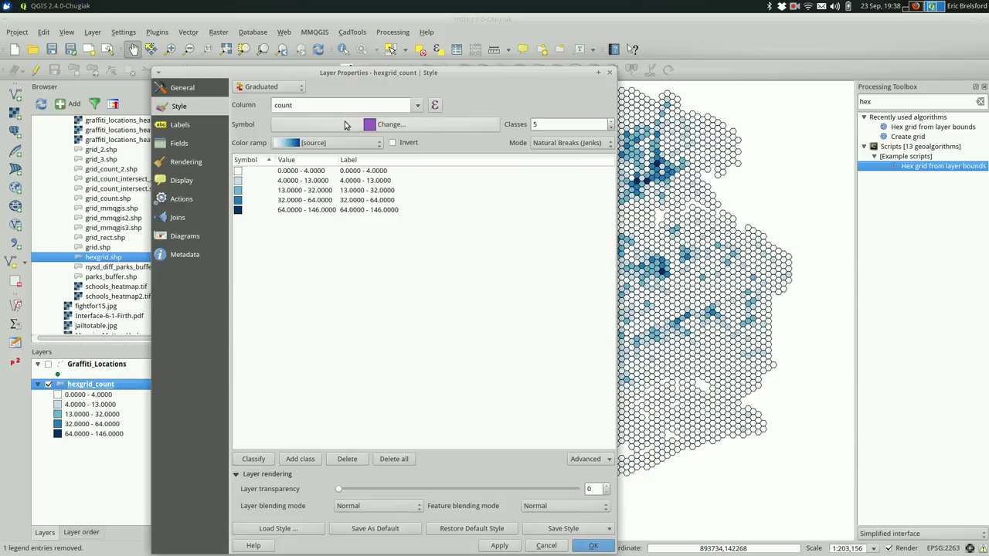
drag(497, 72, 346, 49)
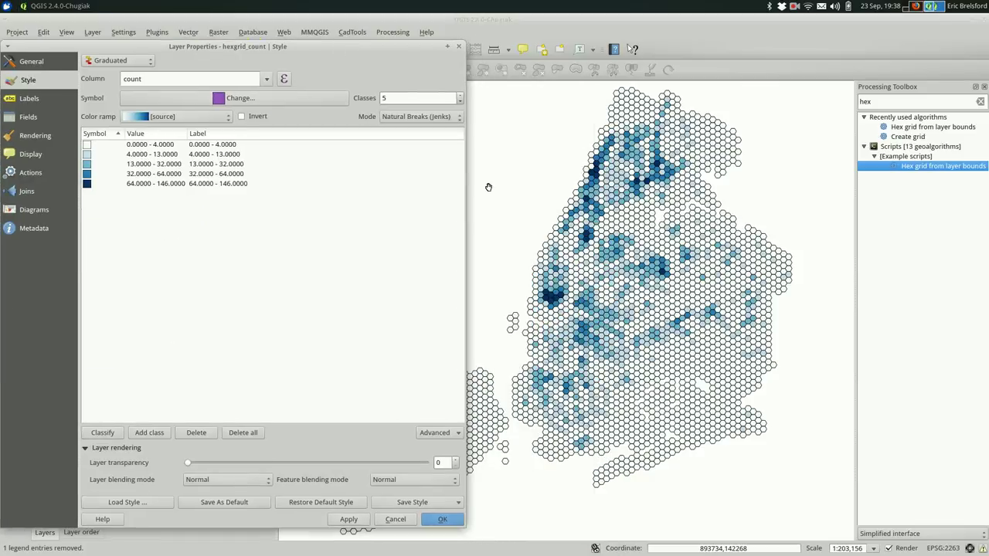
click(433, 118)
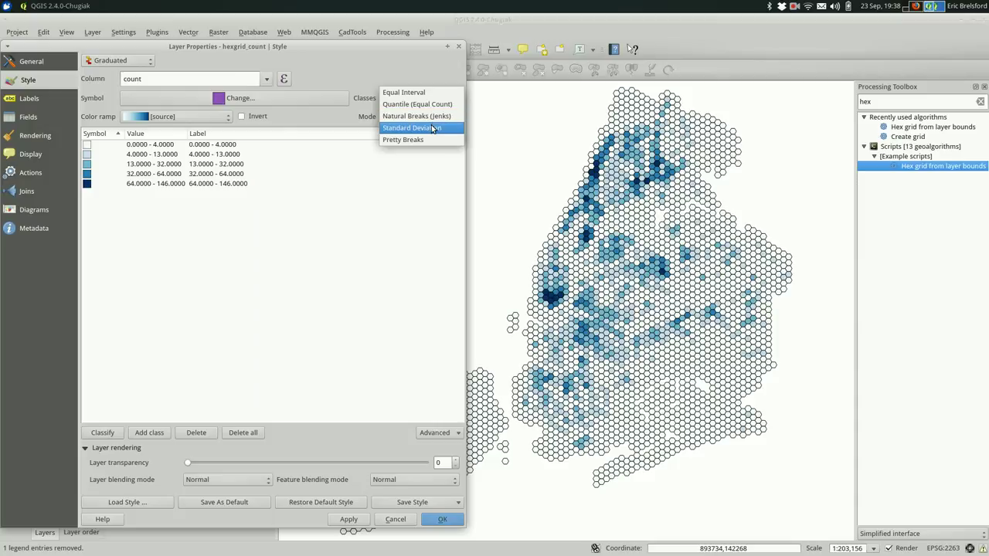
click(433, 140)
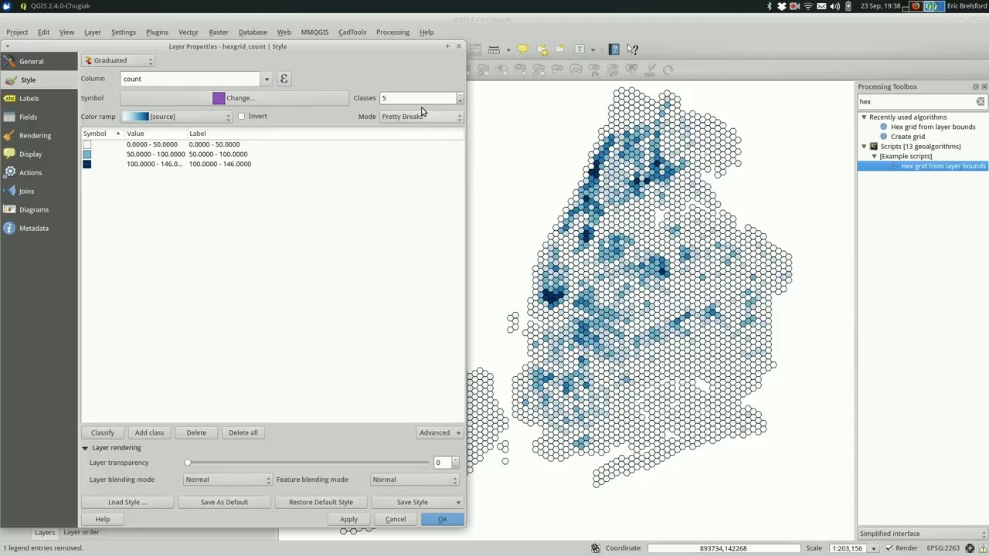
click(425, 117)
click(428, 82)
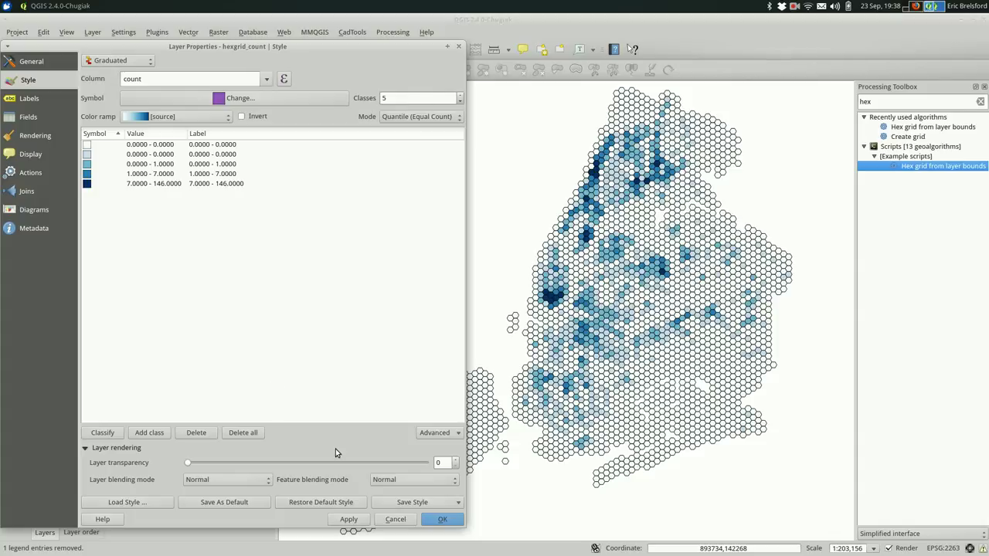
click(347, 520)
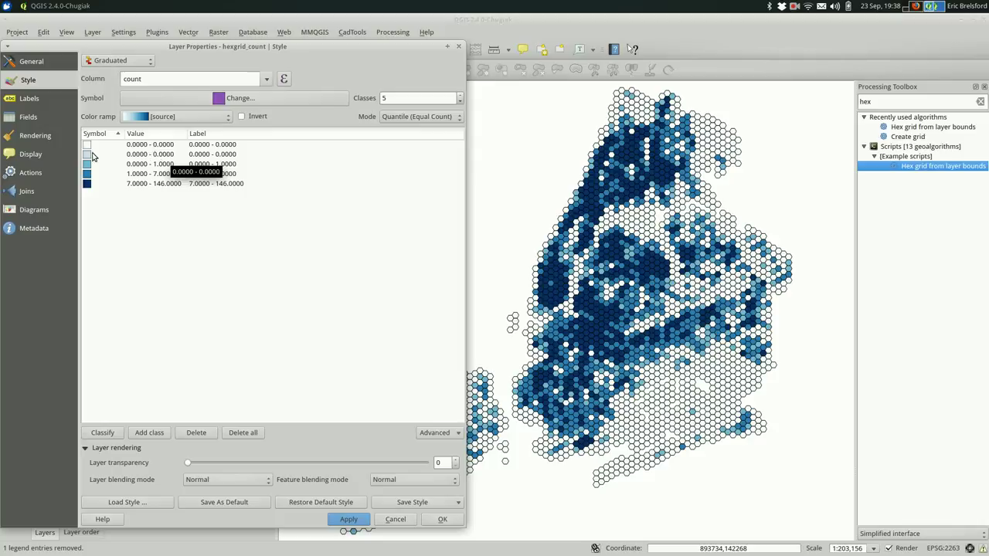
Delete the duplicate 0–0 class and apply the reduced class list.
click(160, 157)
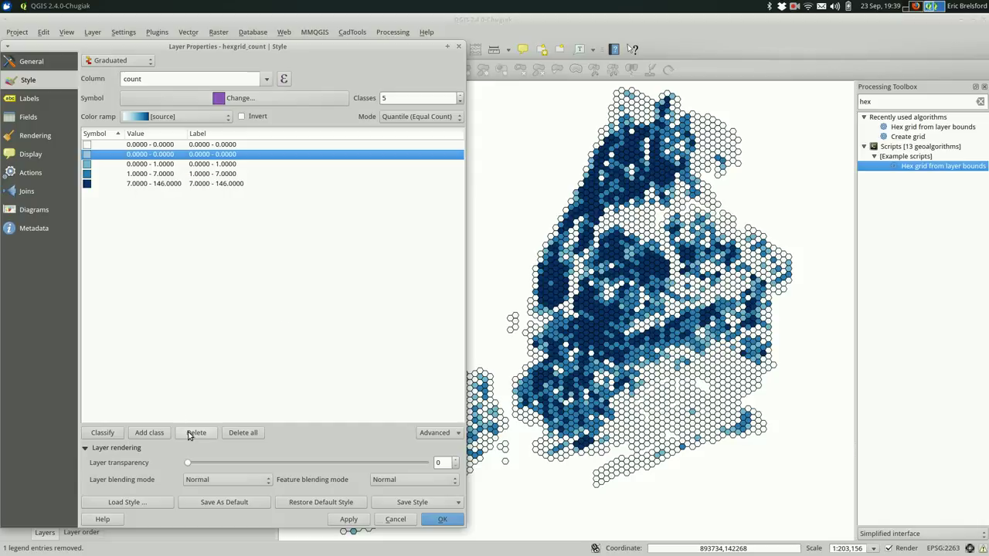
click(191, 435)
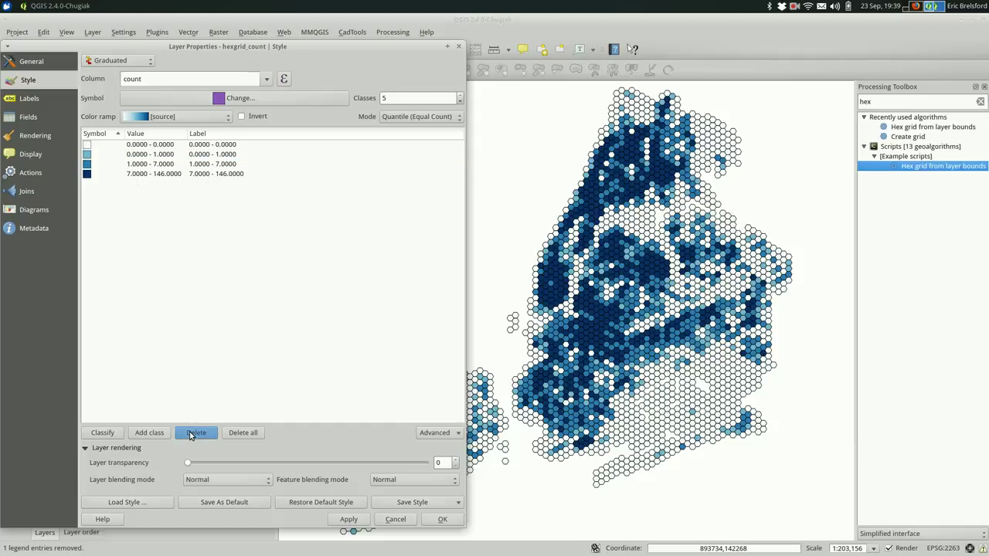
click(349, 519)
Try Equal Interval mode, then switch back to Quantile (Equal Count).
click(391, 115)
click(393, 106)
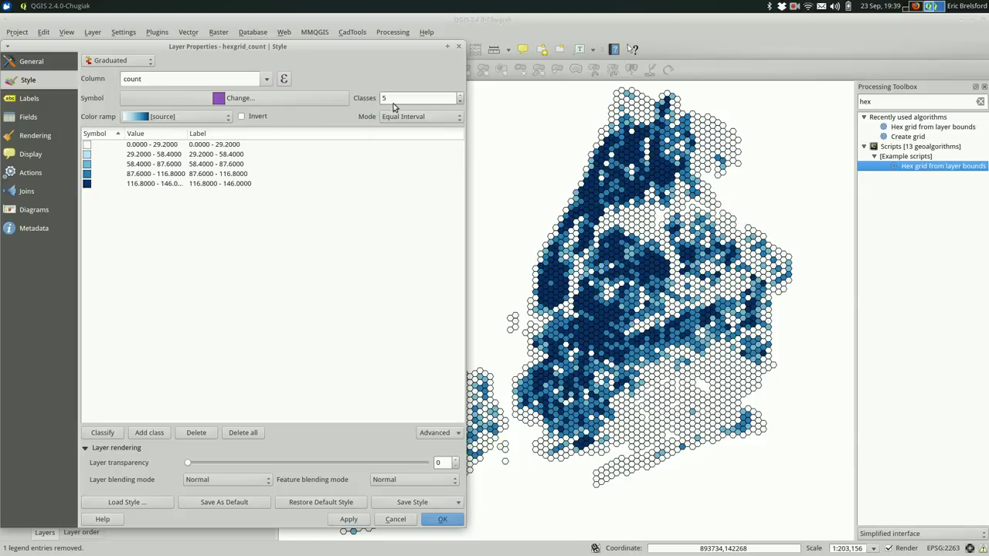
click(408, 119)
click(403, 129)
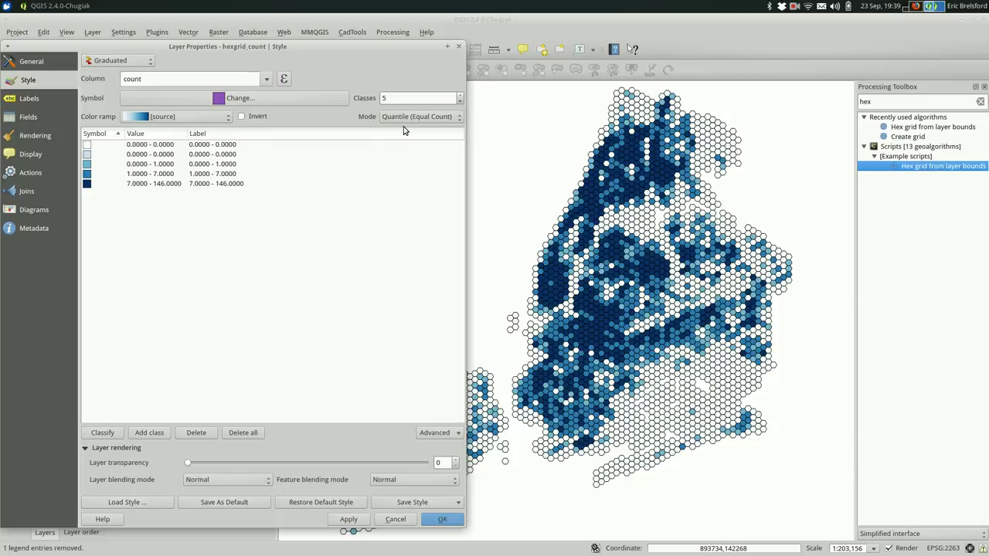
Set the second class's upper bound to 1, delete the redundant 0–1 class, and apply.
double_click(148, 156)
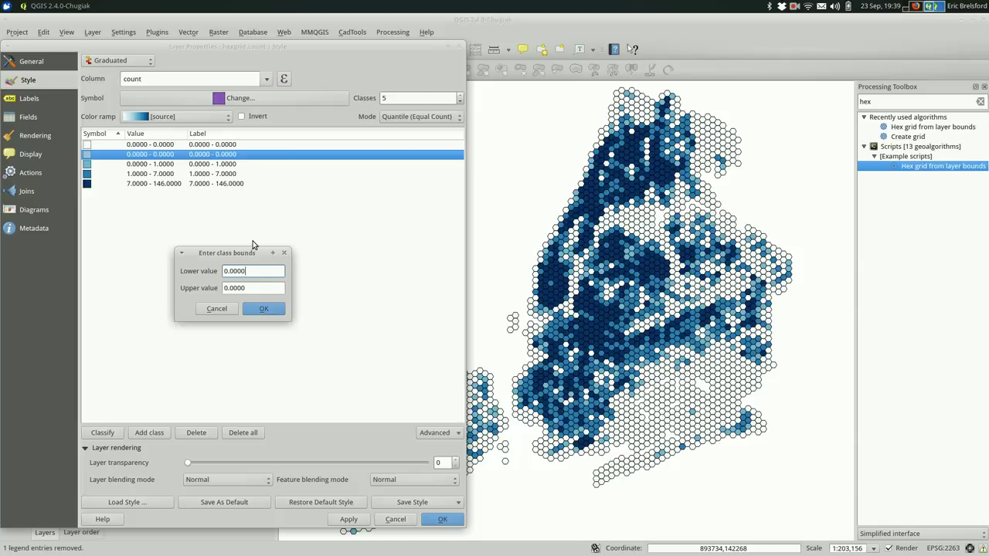
key(Tab)
key(shift+Right)
text(1)
key(Return)
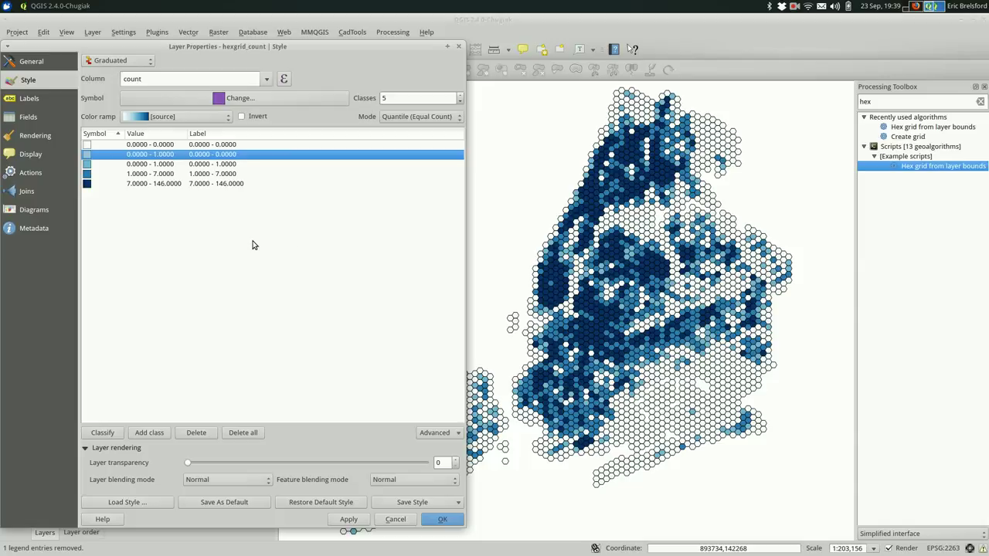
click(139, 167)
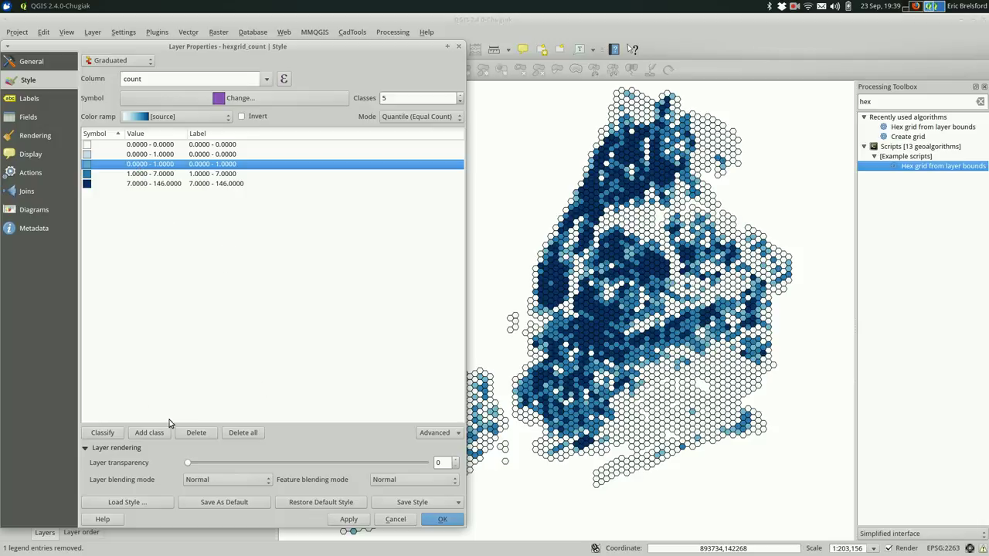
click(197, 432)
click(350, 522)
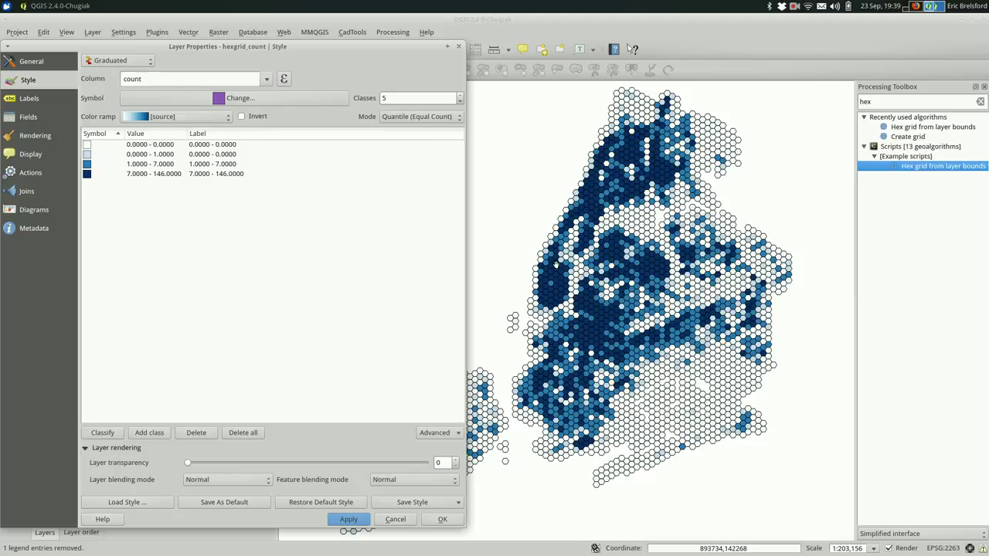
Check the 7–146 class bounds without changes, then close the layer properties.
click(172, 177)
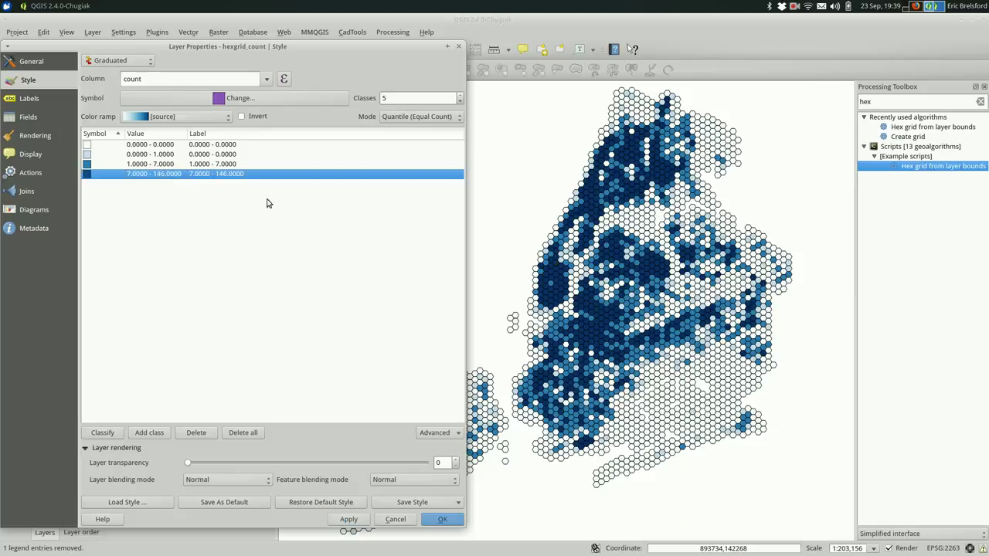
double_click(152, 179)
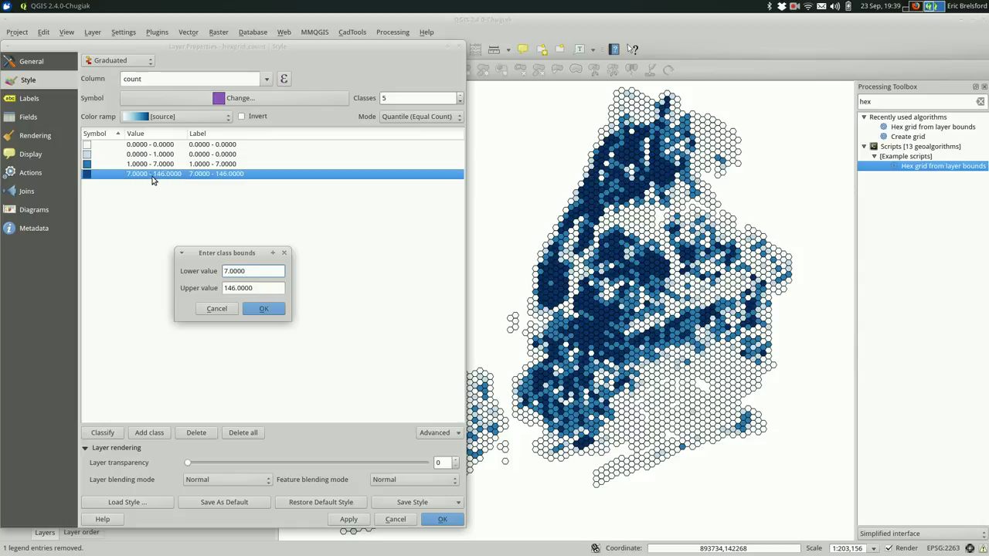
key(Escape)
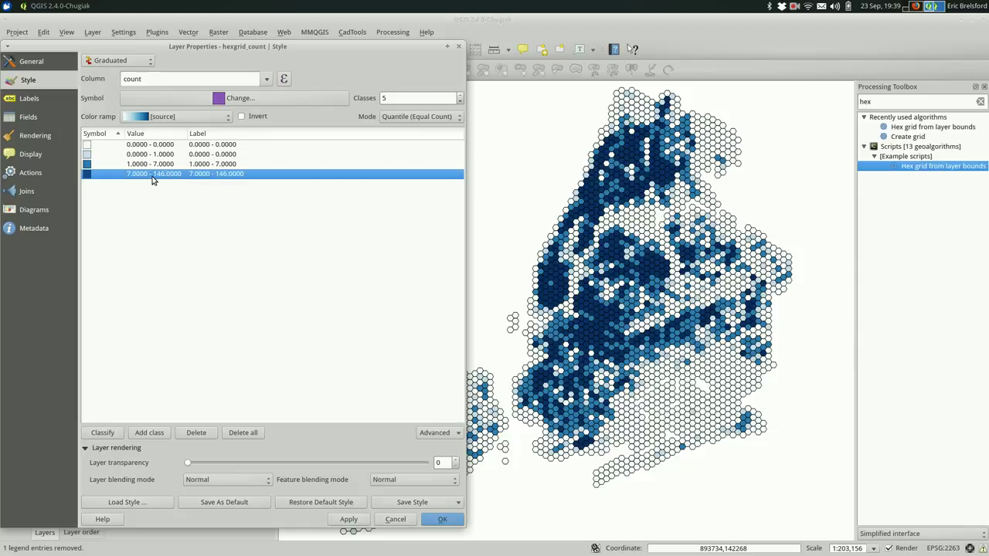
click(396, 520)
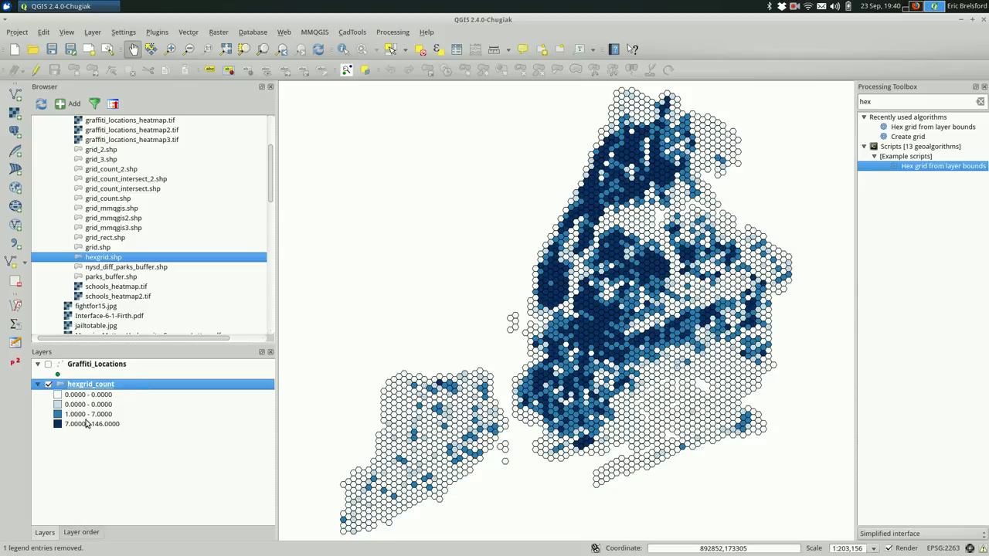
double_click(99, 385)
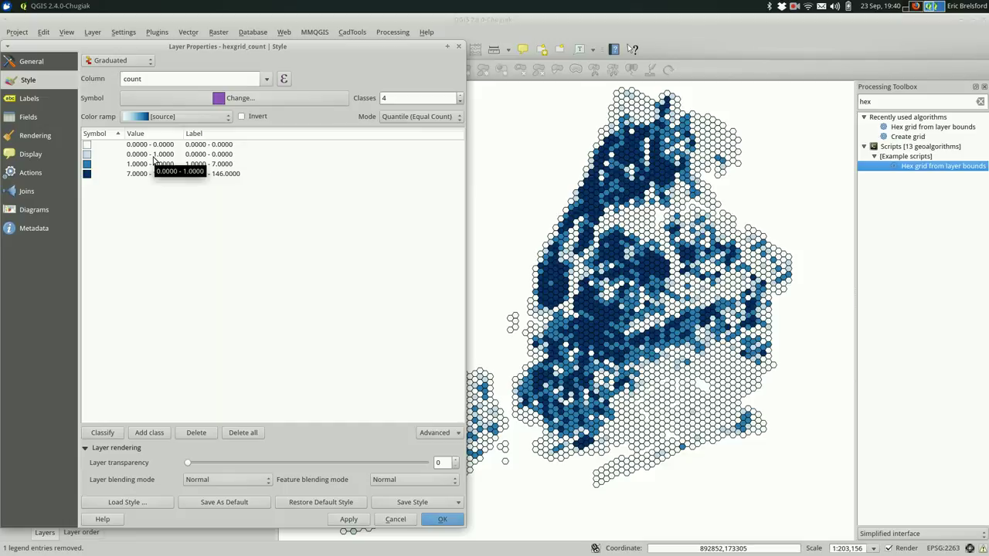
double_click(212, 155)
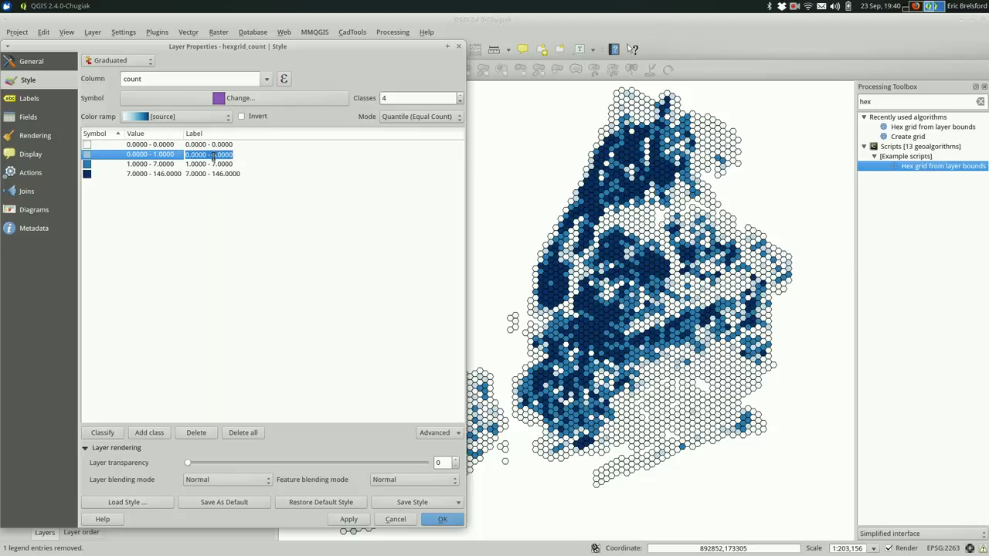
key(End)
key(Delete)
text(1.)
key(Return)
click(347, 265)
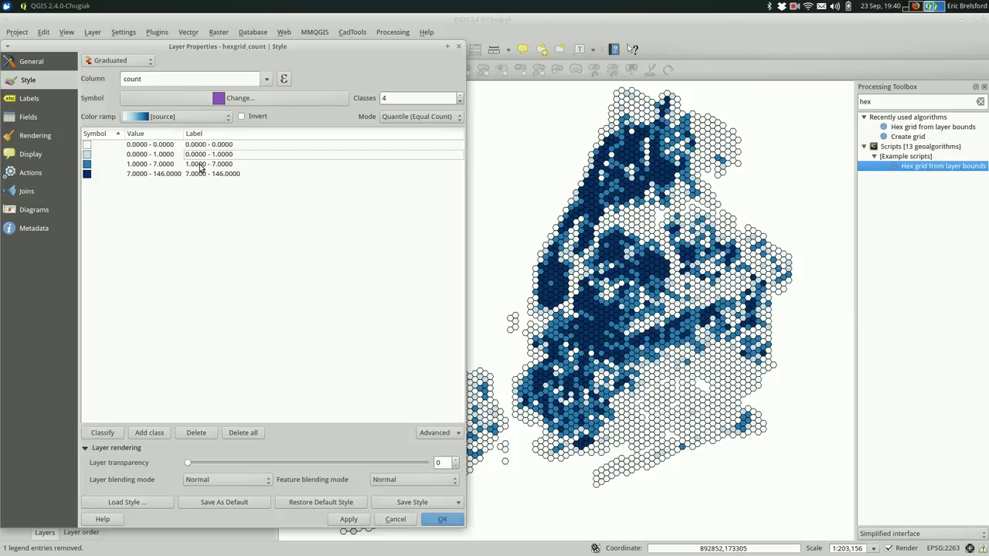
click(396, 518)
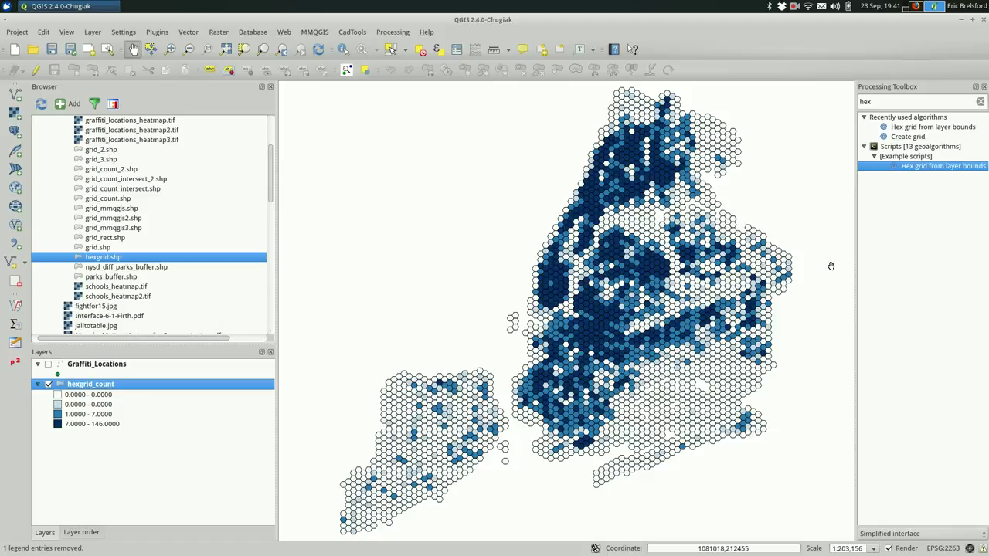
double_click(912, 167)
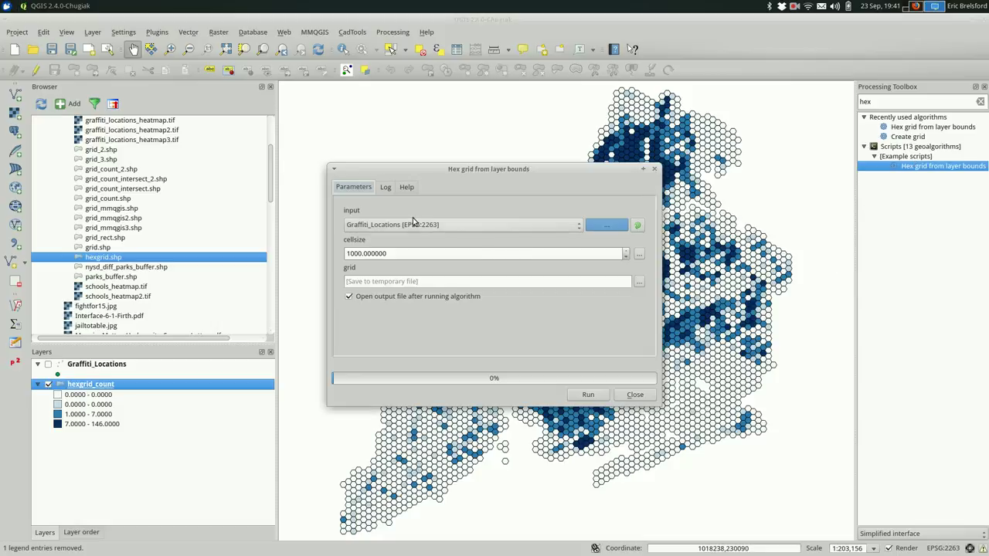
click(348, 255)
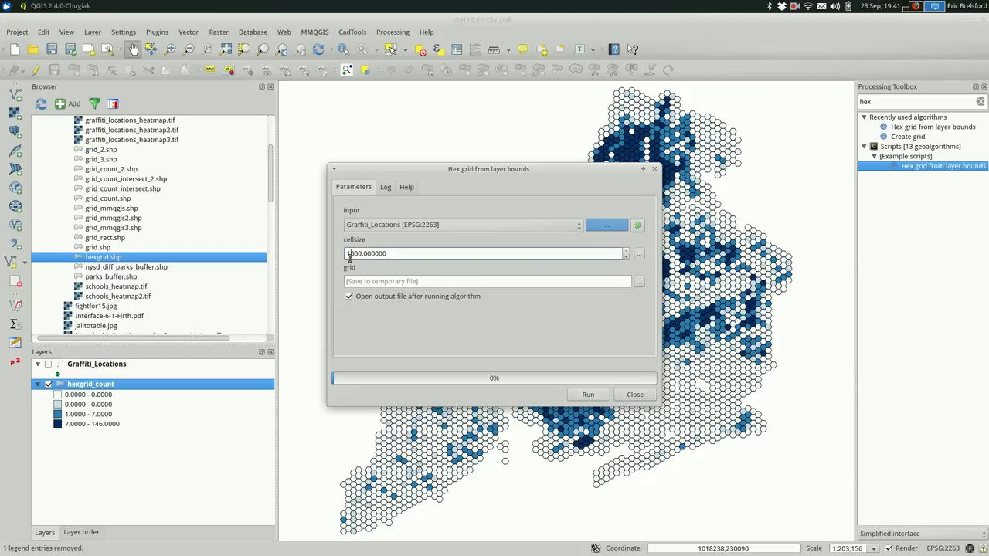
click(634, 395)
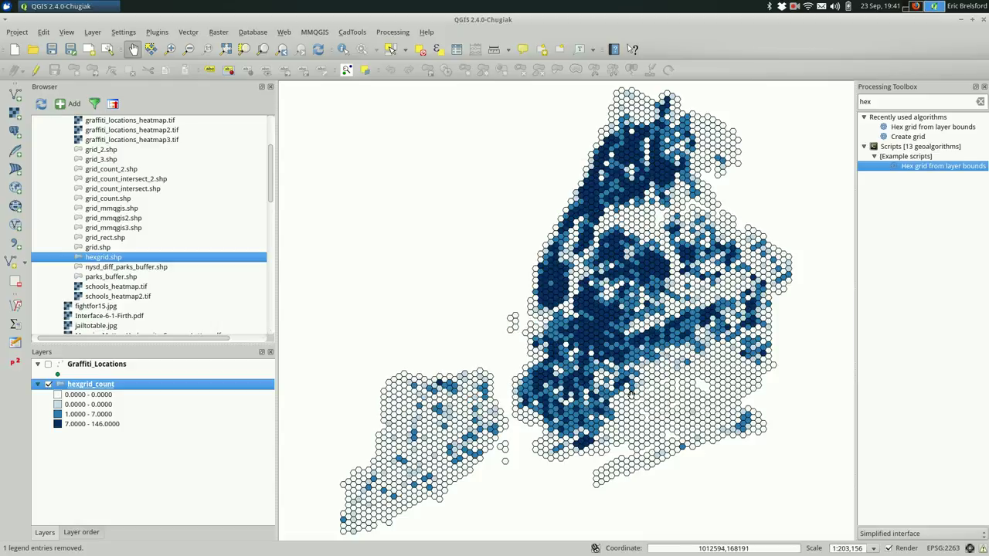